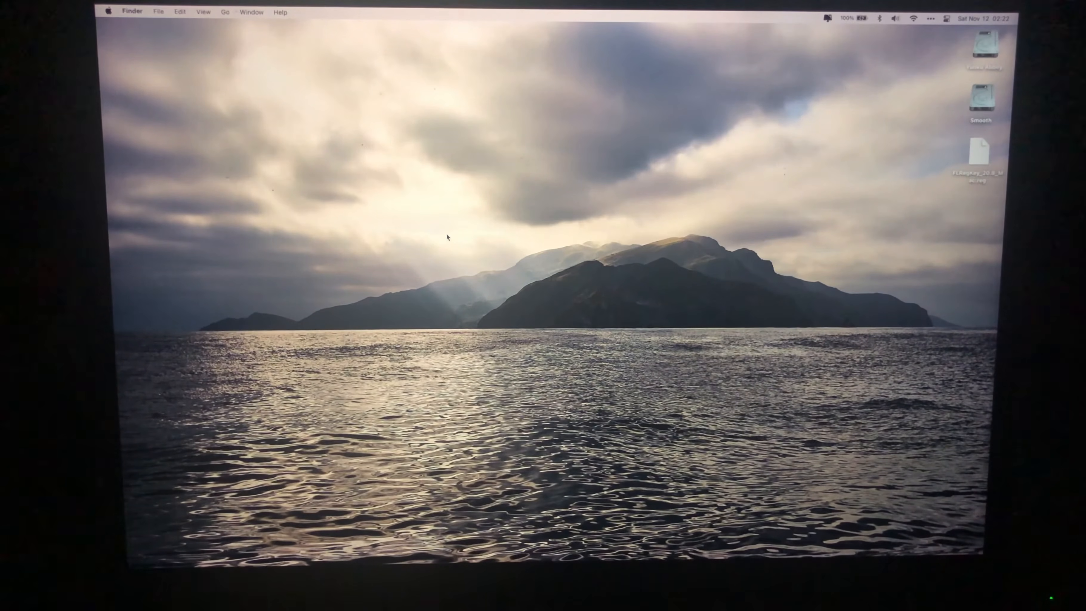
- Find and open Disk Utility
key("super+space")
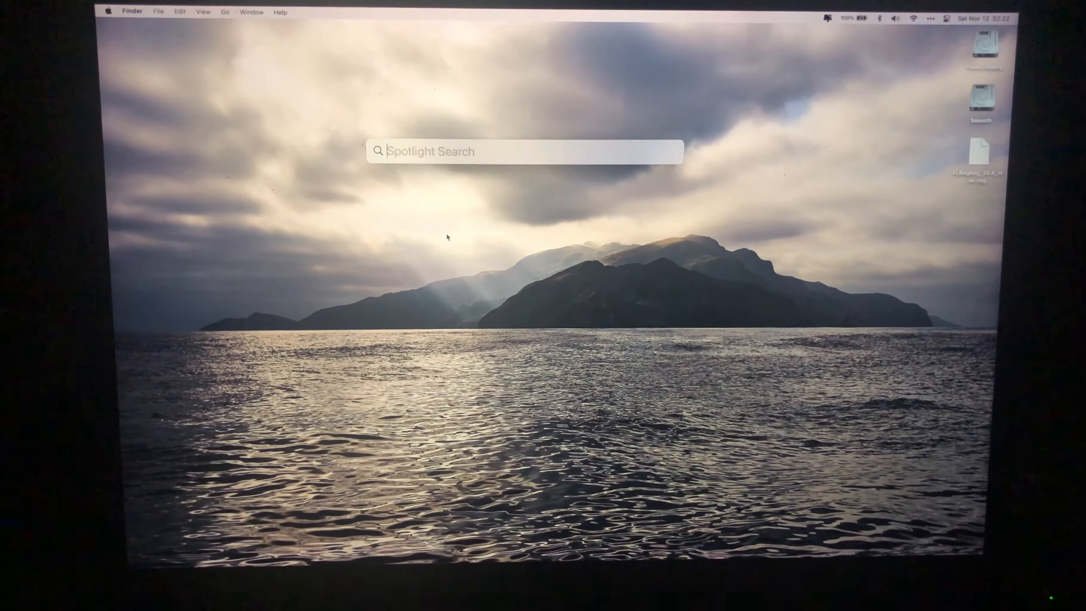
type("d")
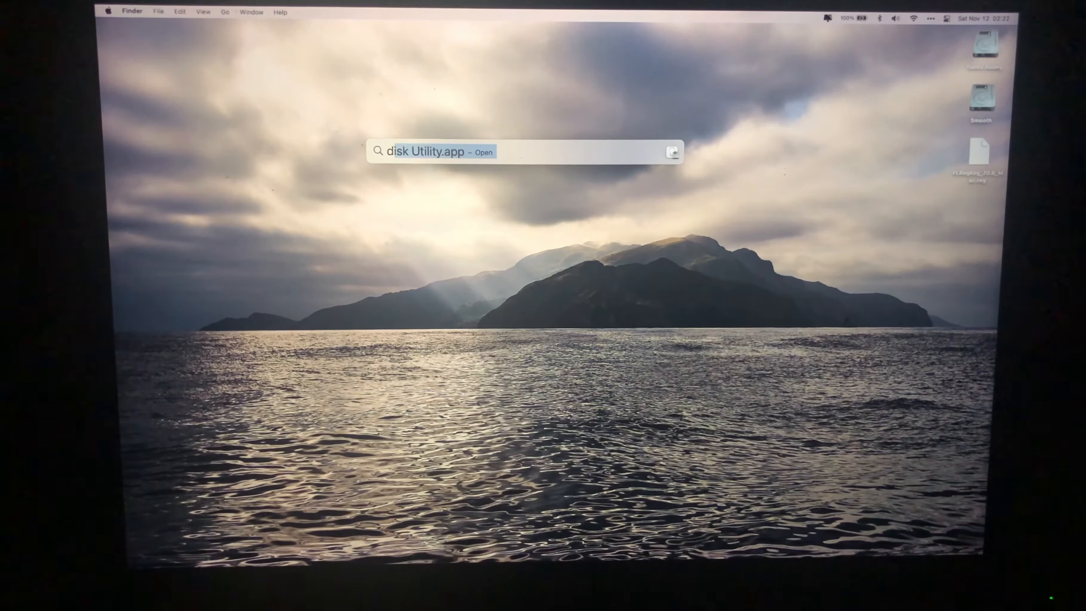
type("isk")
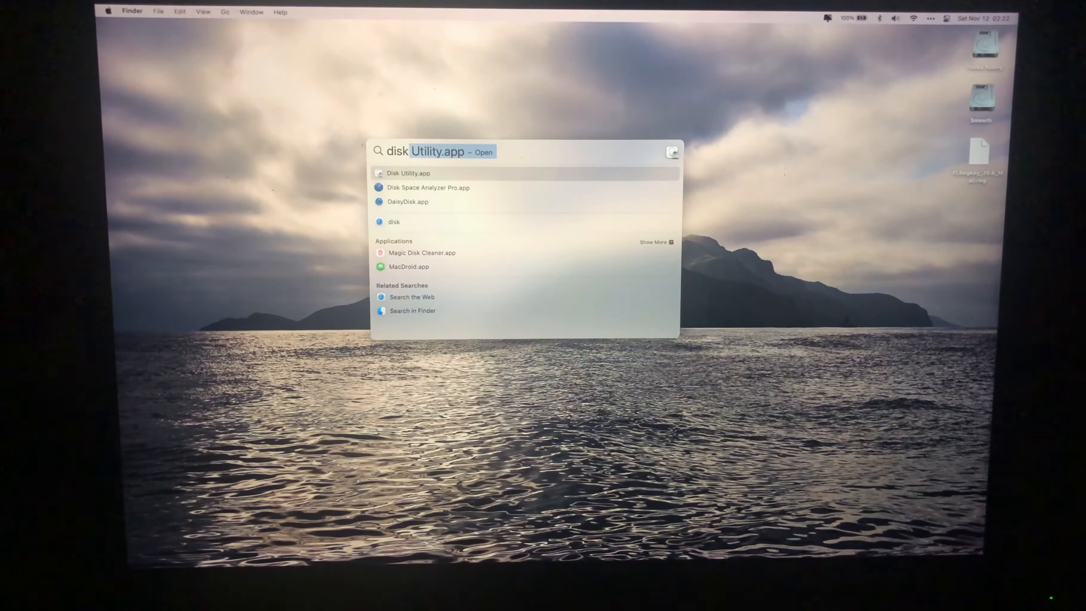
key("Return")
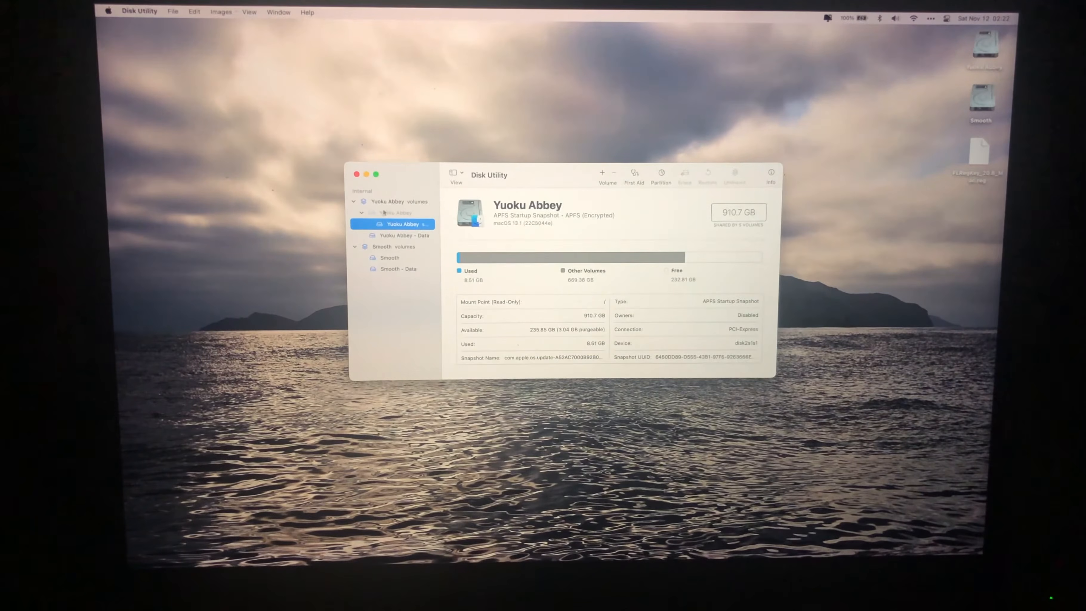
- Examine the details of the Yuoku Abbey volume group, its startup snapshot and its Data volume, and close Disk Utility
left_click(356, 202)
left_click(355, 212)
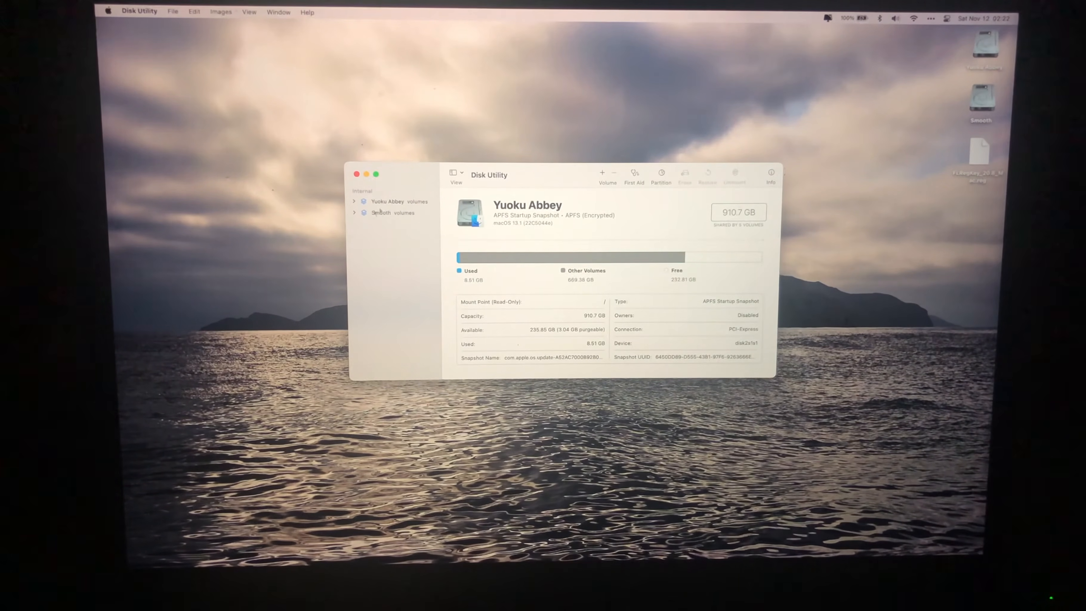
left_click(389, 202)
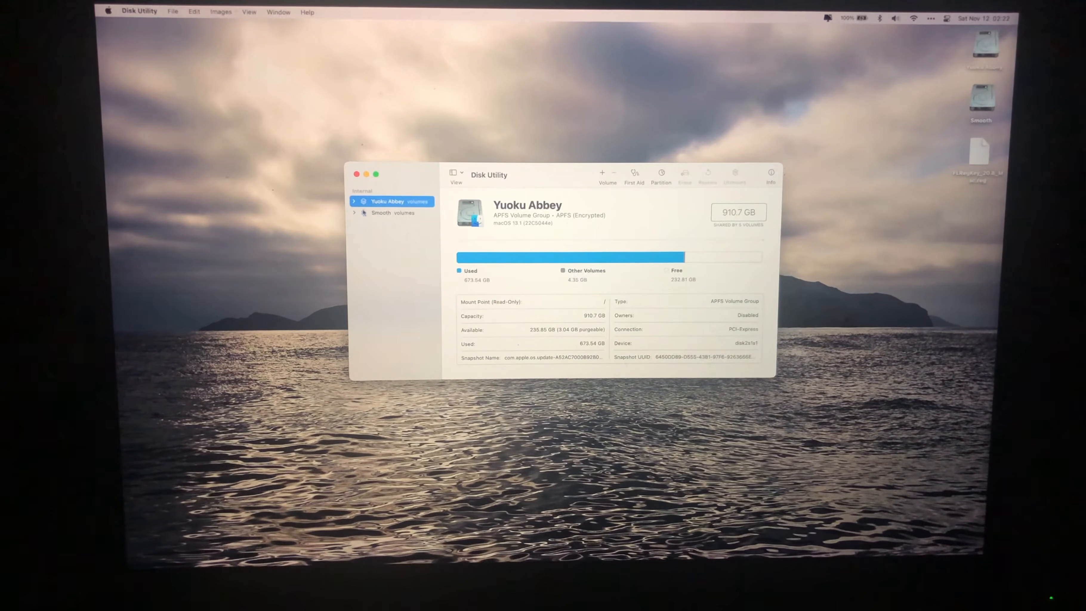
left_click(355, 203)
left_click(401, 225)
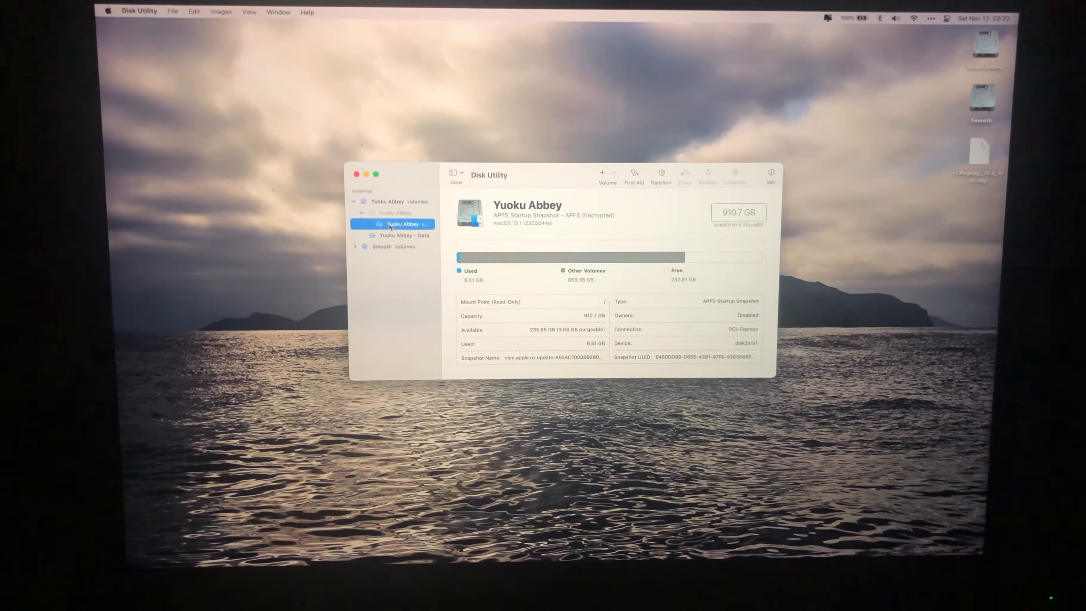
left_click(404, 237)
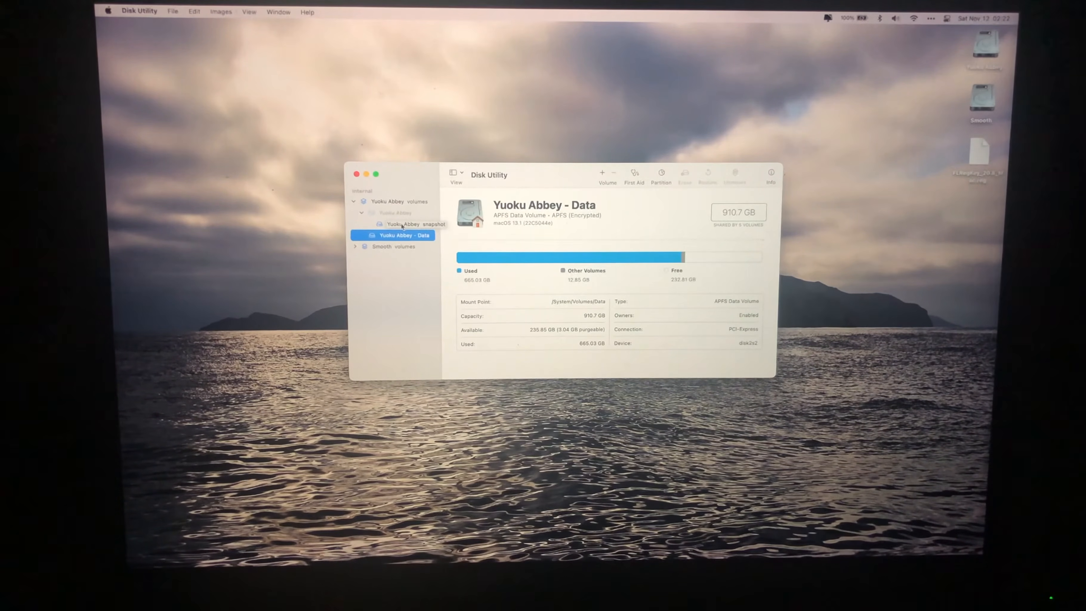
left_click(403, 225)
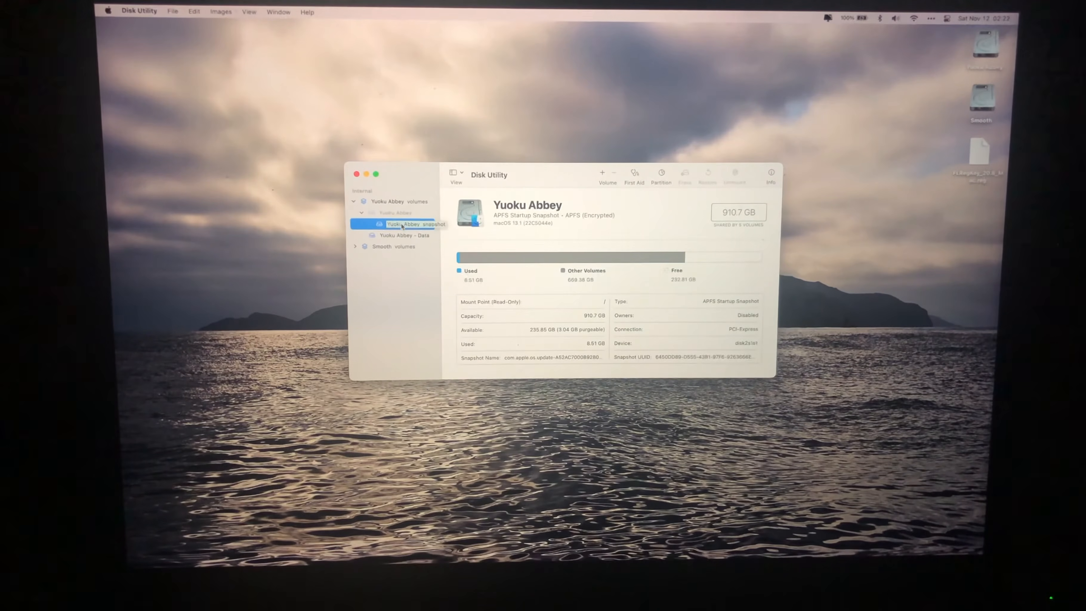
left_click(357, 174)
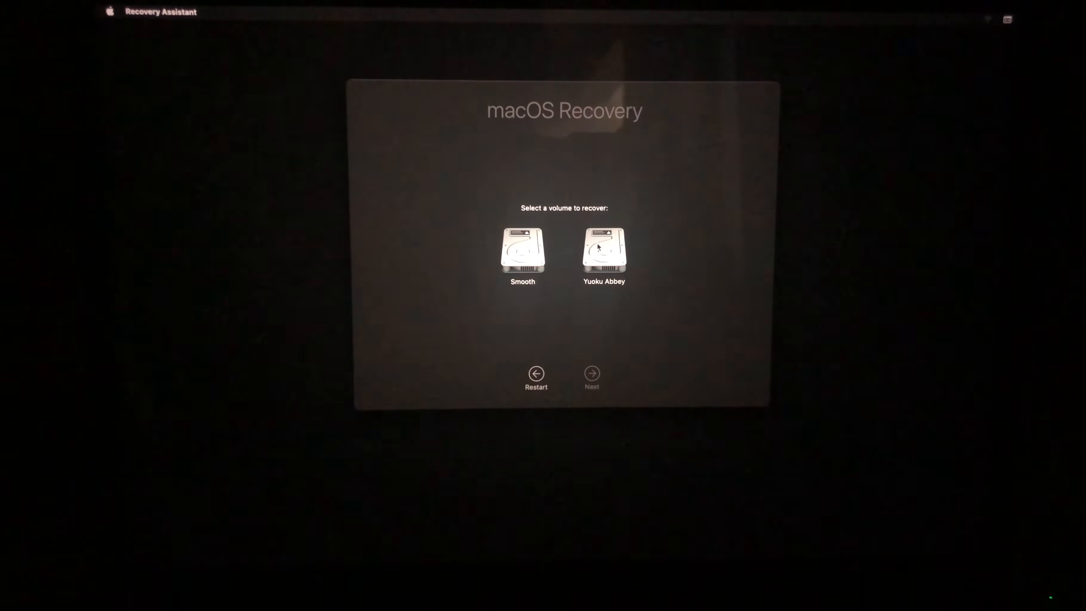
- Choose the Yuoku Abbey volume to recover and unlock macOS Recovery by entering the listed user's account password
left_click(606, 253)
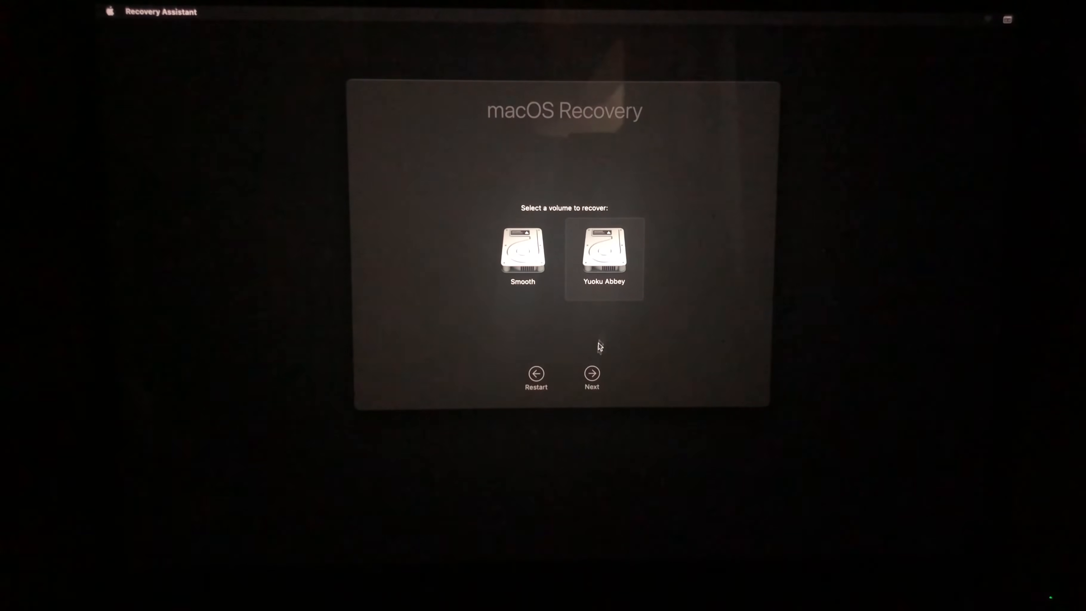
left_click(593, 374)
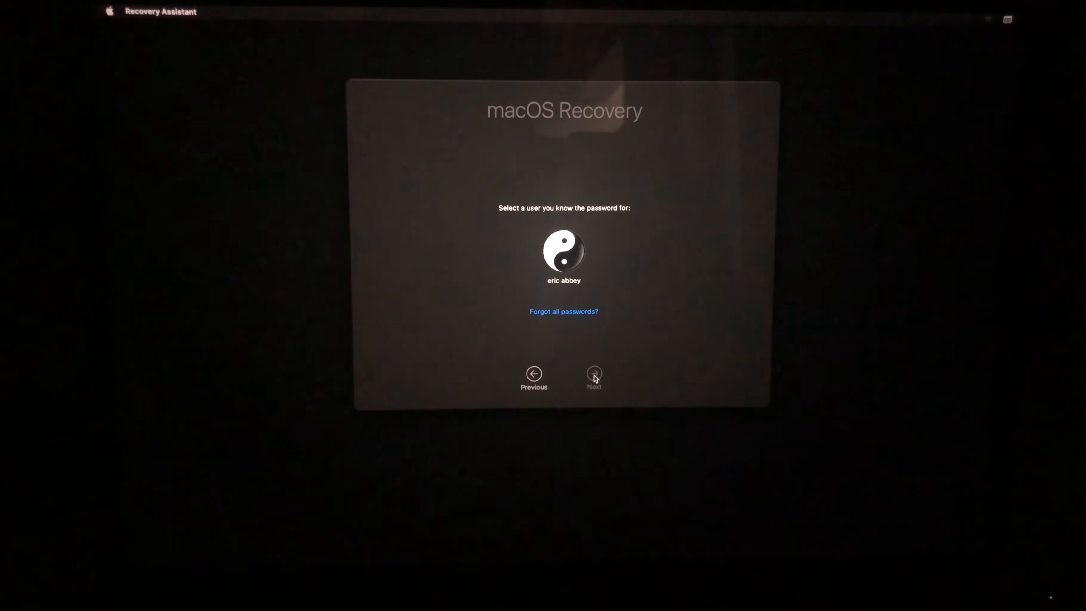
left_click(569, 251)
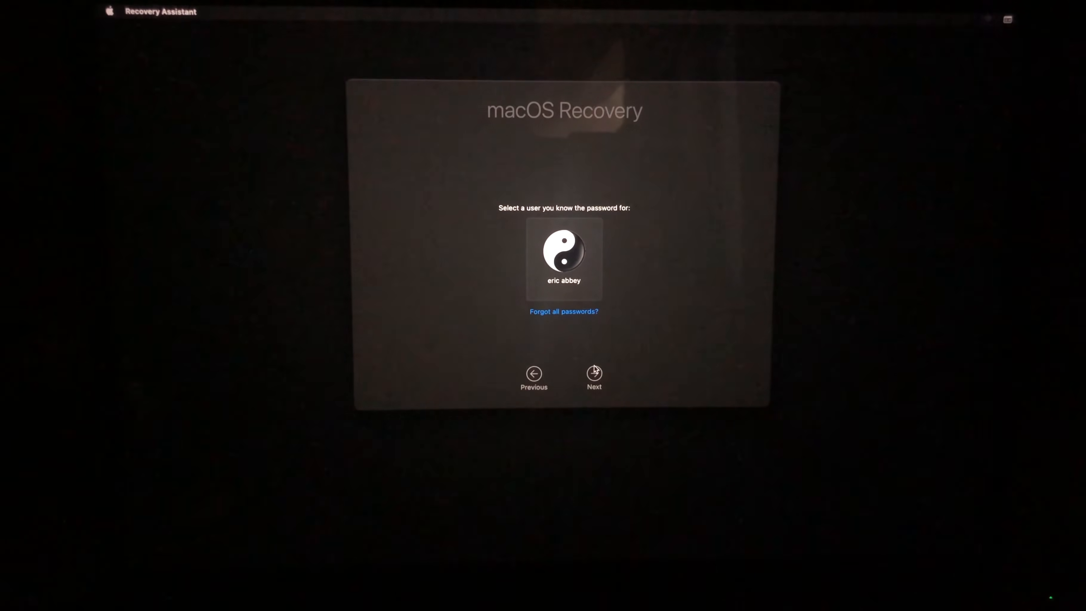
left_click(597, 374)
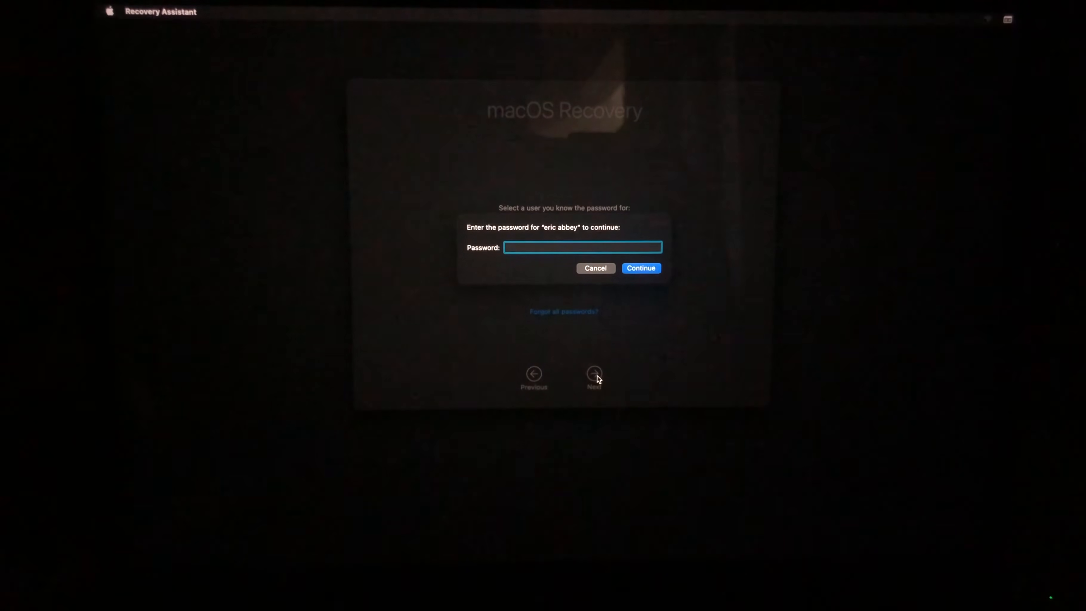
type("****")
key("Return")
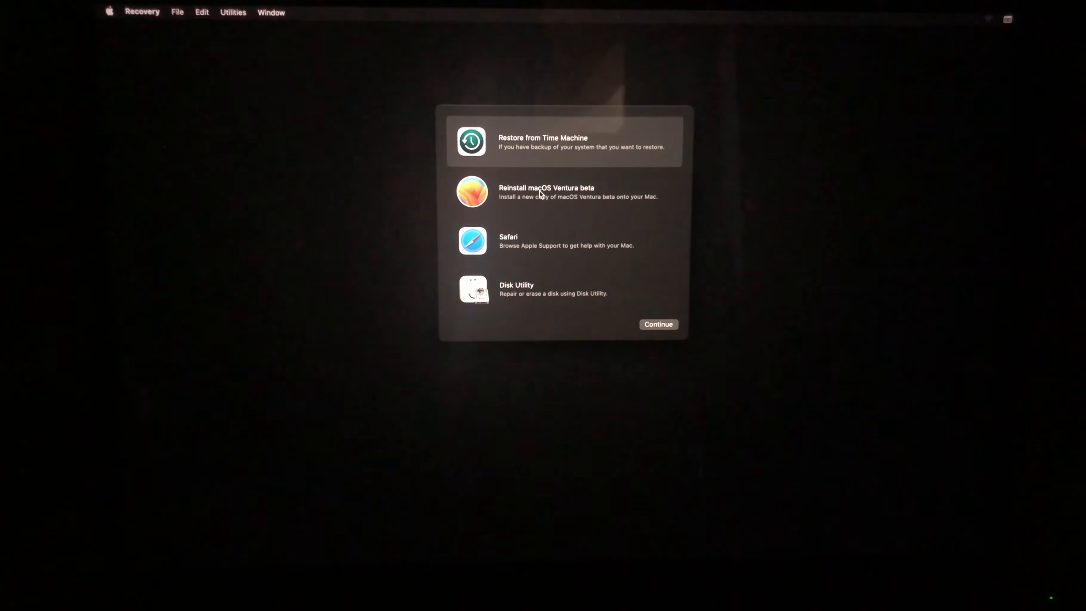
- Open Disk Utility from Recovery and mount the Yuoku Abbey - Data volume by entering the disk password
left_click(525, 291)
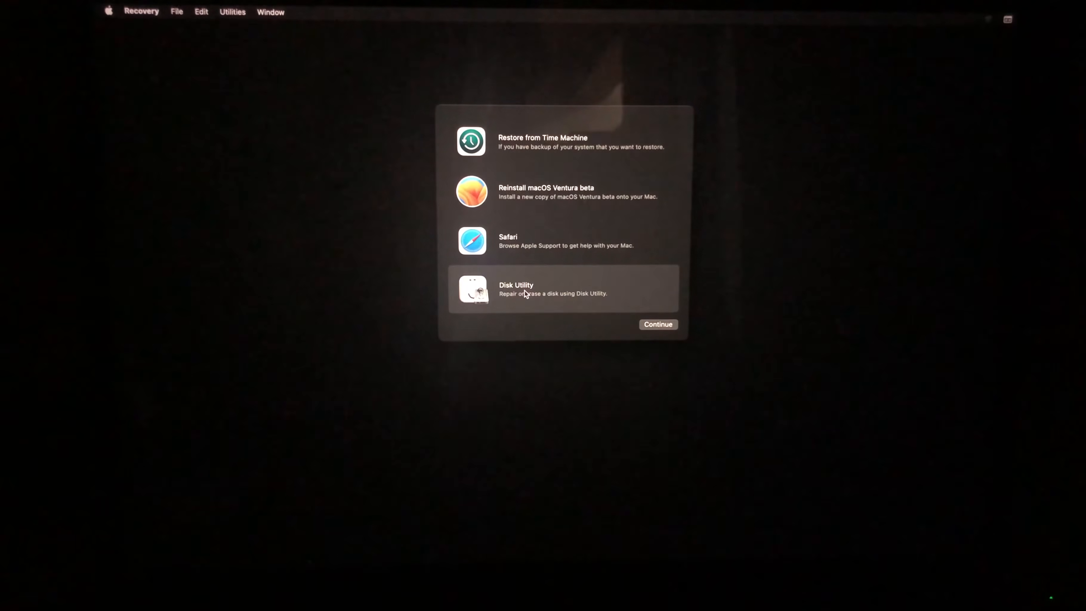
left_click(650, 325)
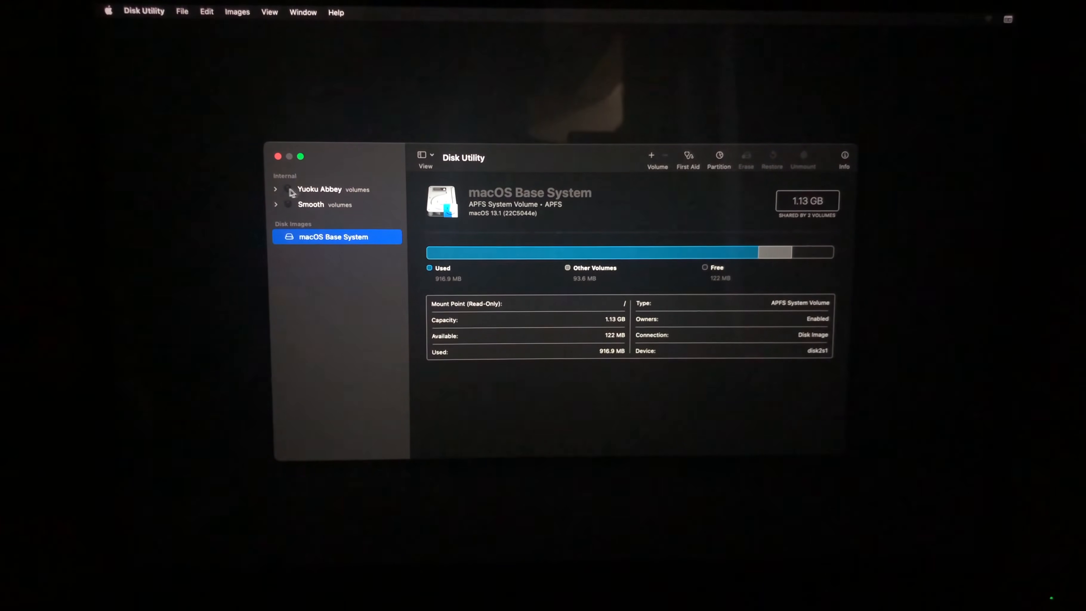
left_click(276, 190)
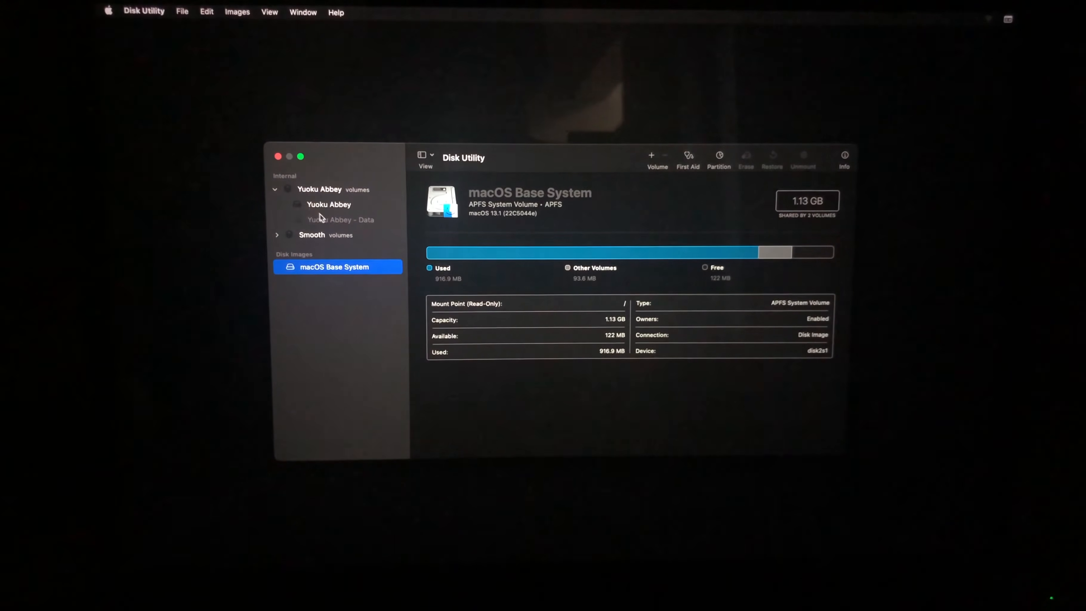
left_click(326, 221)
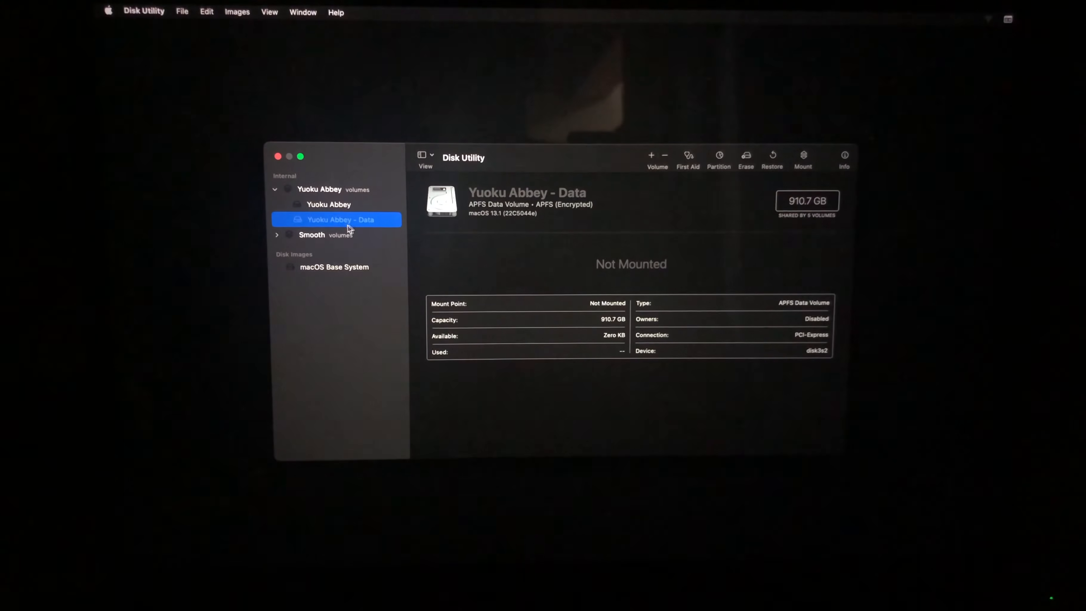
left_click(803, 161)
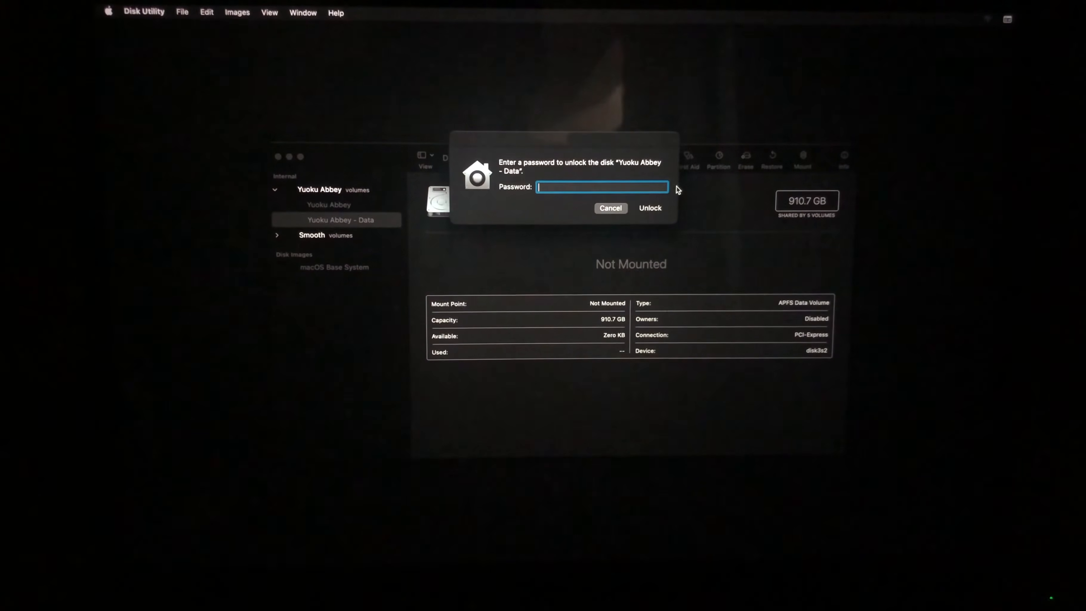
type("••••")
key("Return")
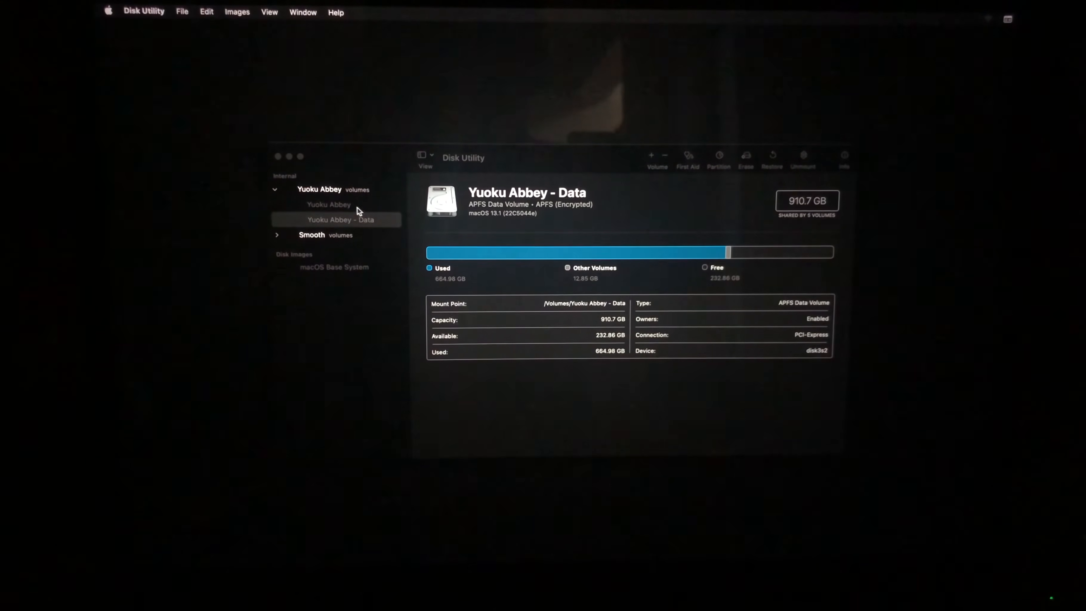
- Review the name and format options for erasing the Yuoku Abbey volume group, and cancel without erasing
left_click(346, 207)
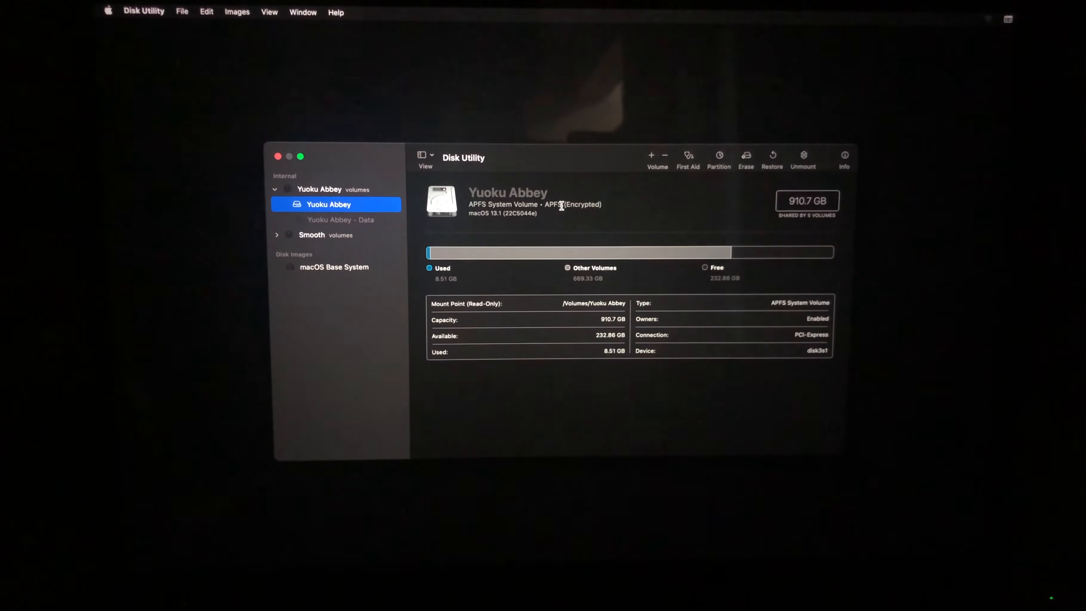
left_click(746, 157)
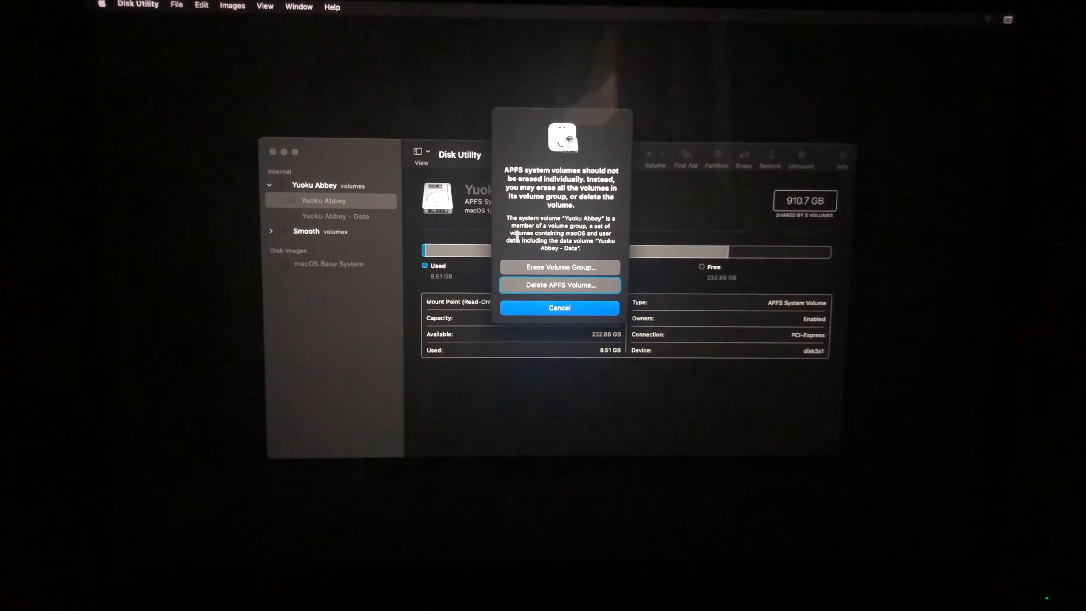
left_click(535, 266)
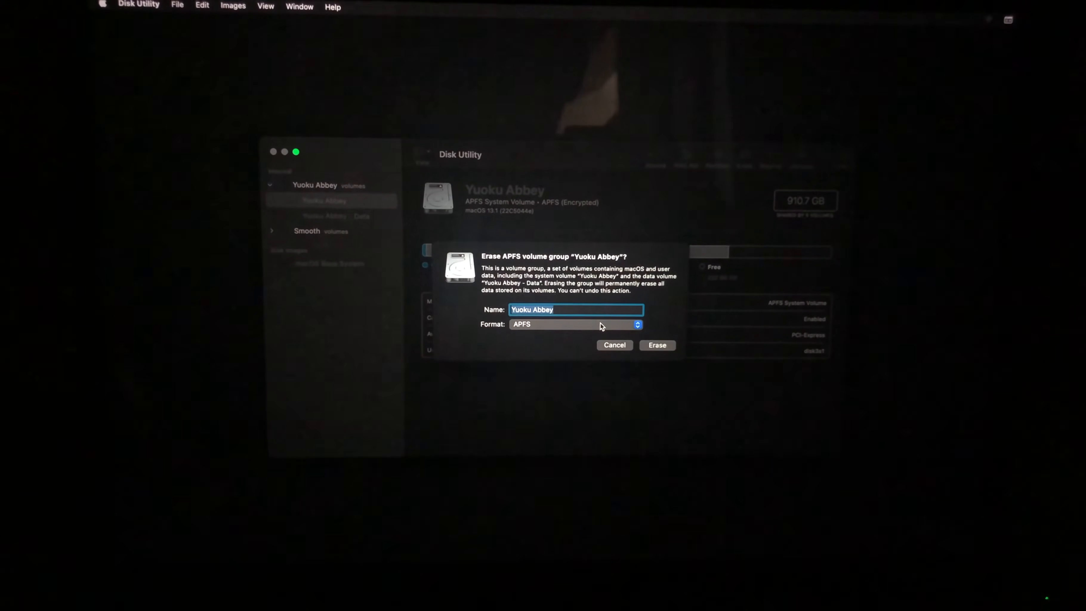
left_click(614, 344)
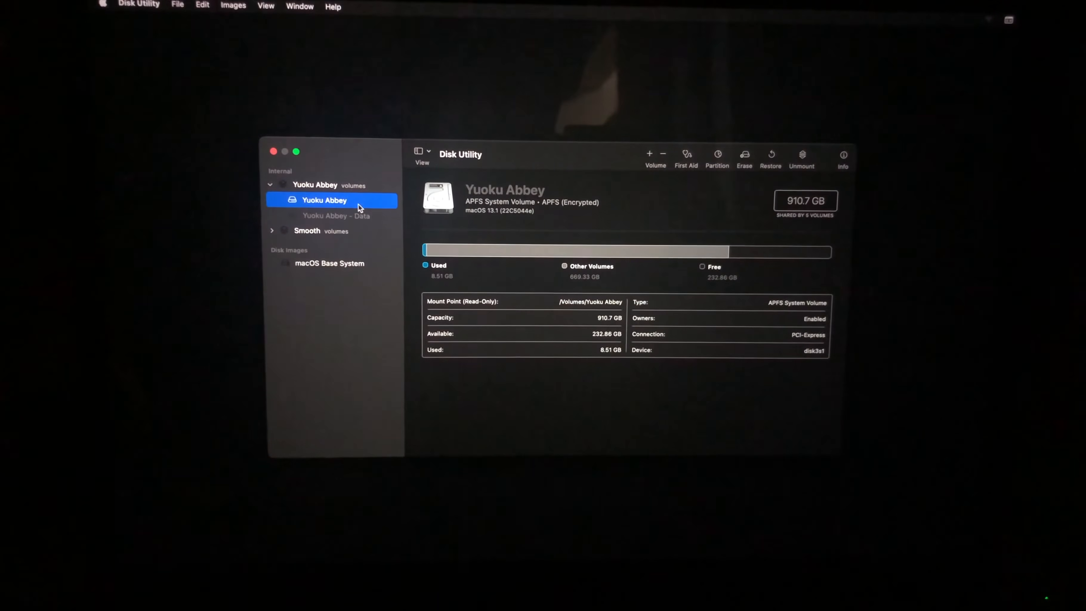
- Review the options for deleting the Yuoku Abbey APFS volume, and cancel without deleting
left_click(745, 157)
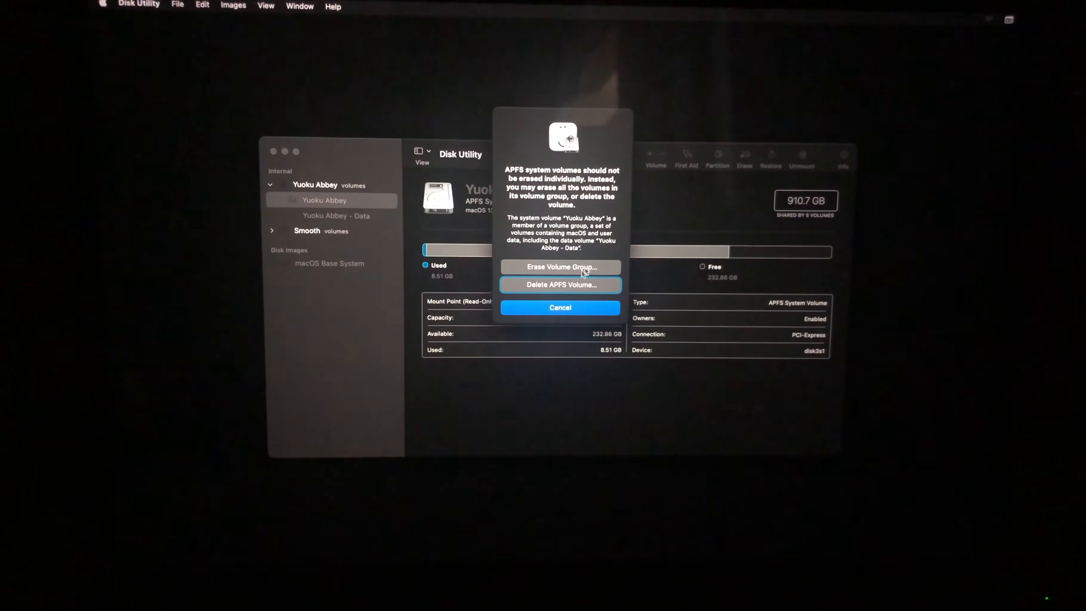
left_click(564, 284)
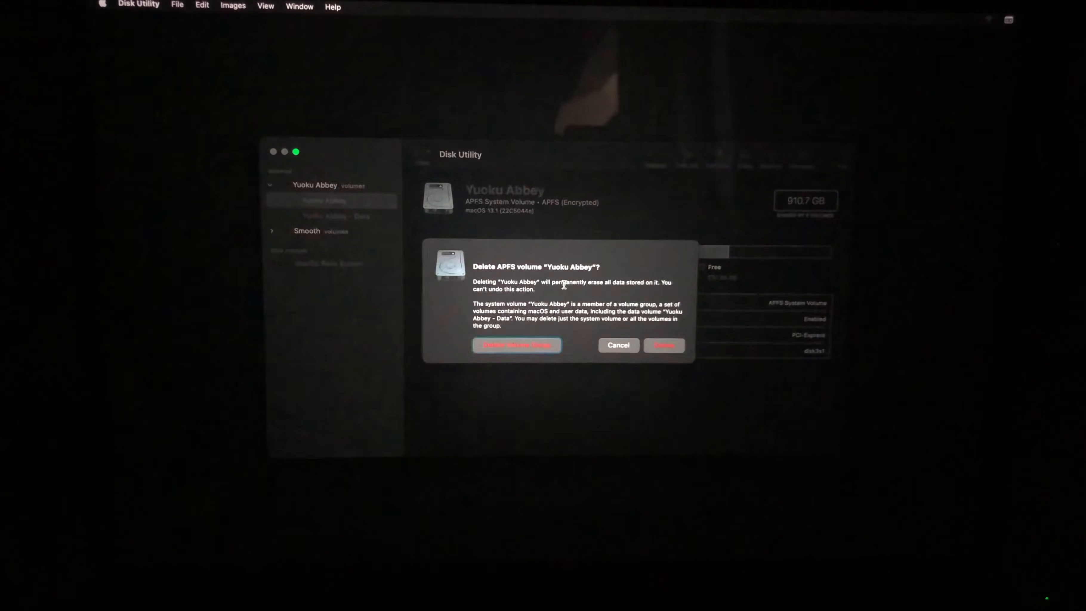
left_click(615, 345)
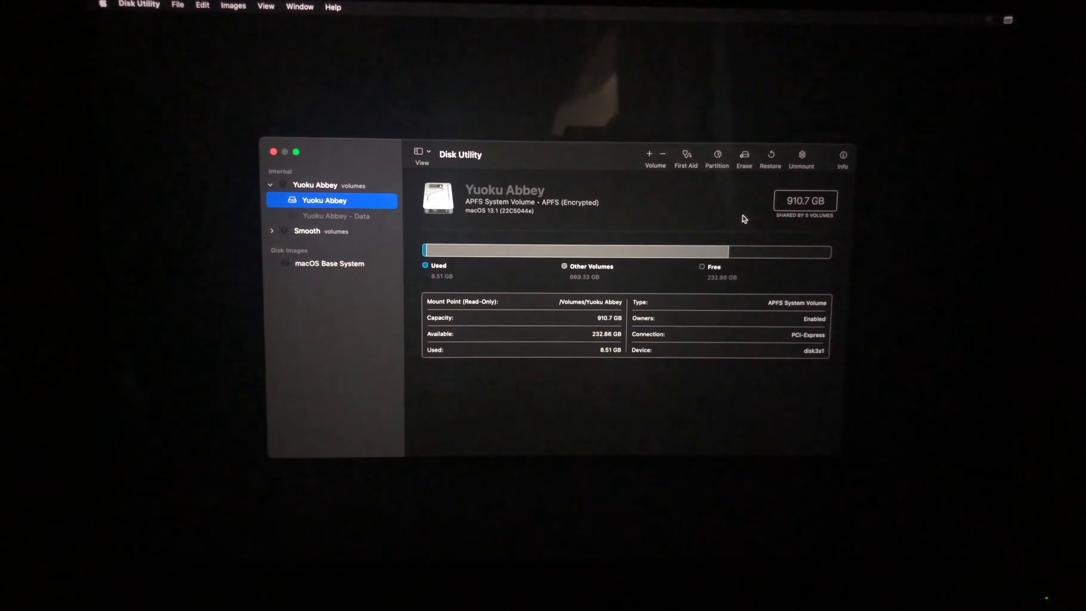
- Reopen the Erase Volume Group settings of the Yuoku Abbey system volume for inspection, and cancel them
left_click(744, 157)
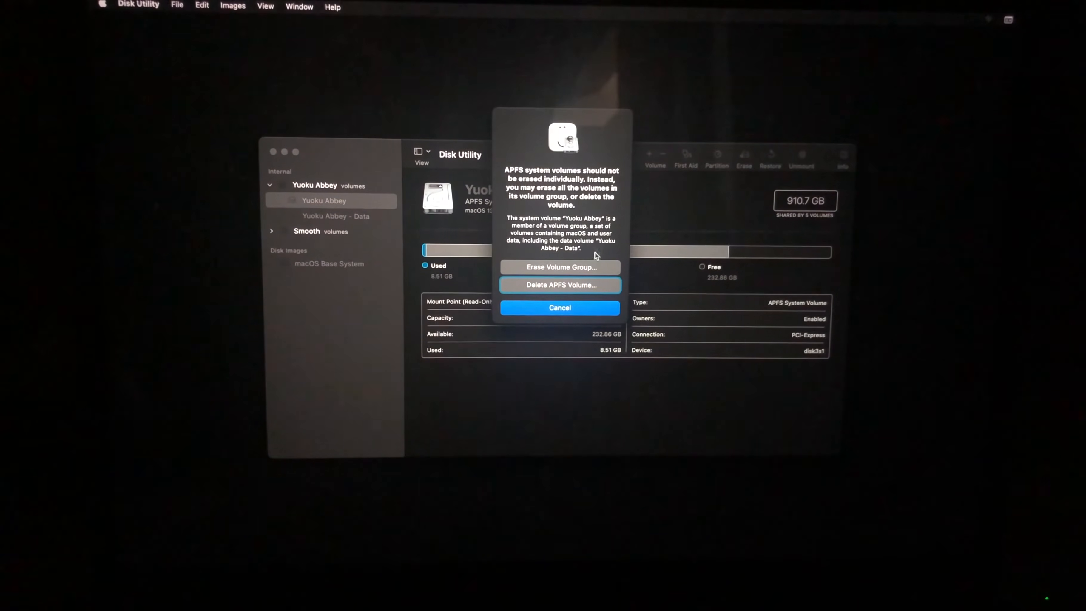
left_click(582, 270)
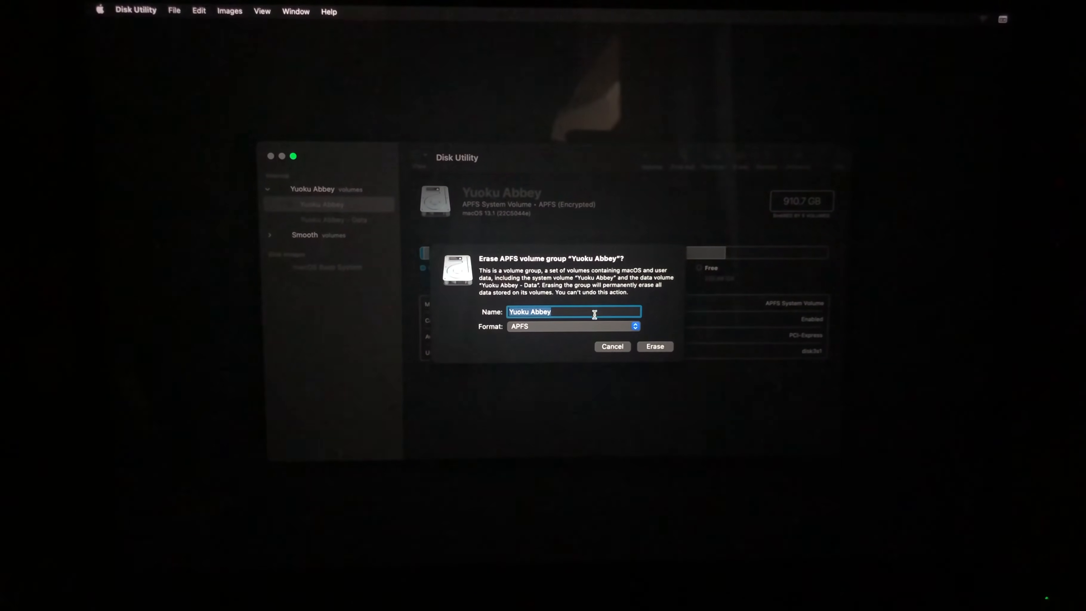
left_click(611, 348)
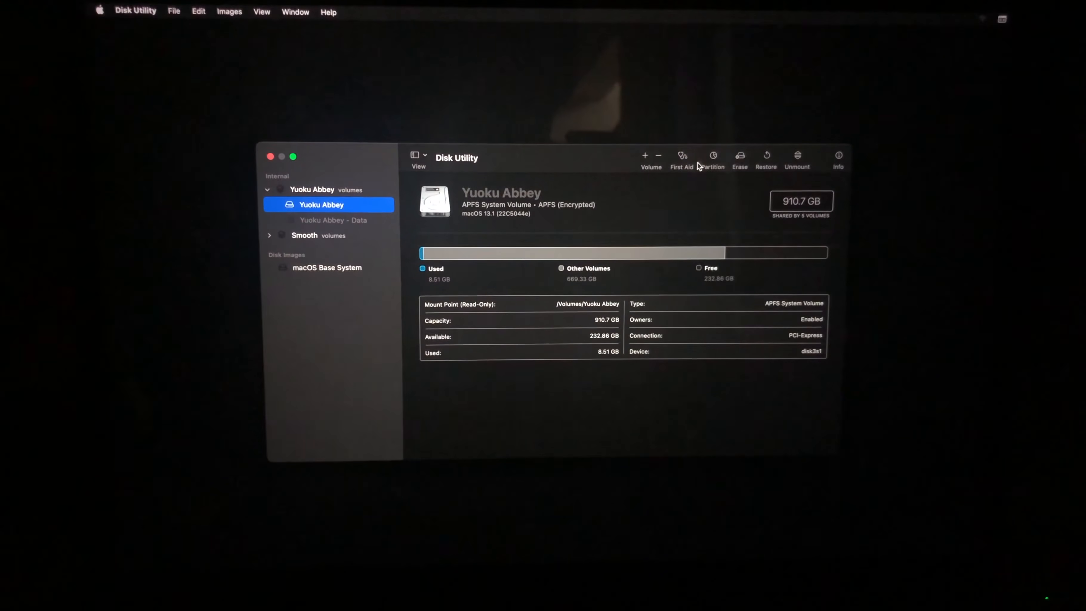
- Reopen the Delete APFS Volume confirmation for the Yuoku Abbey system volume to read its choices, and cancel it
left_click(740, 157)
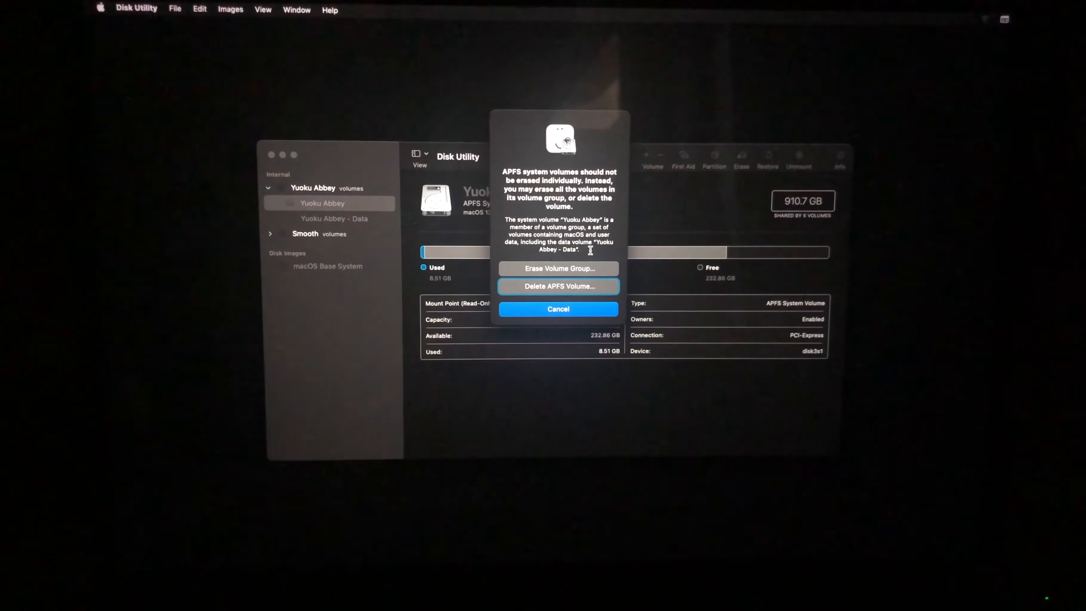
left_click(556, 287)
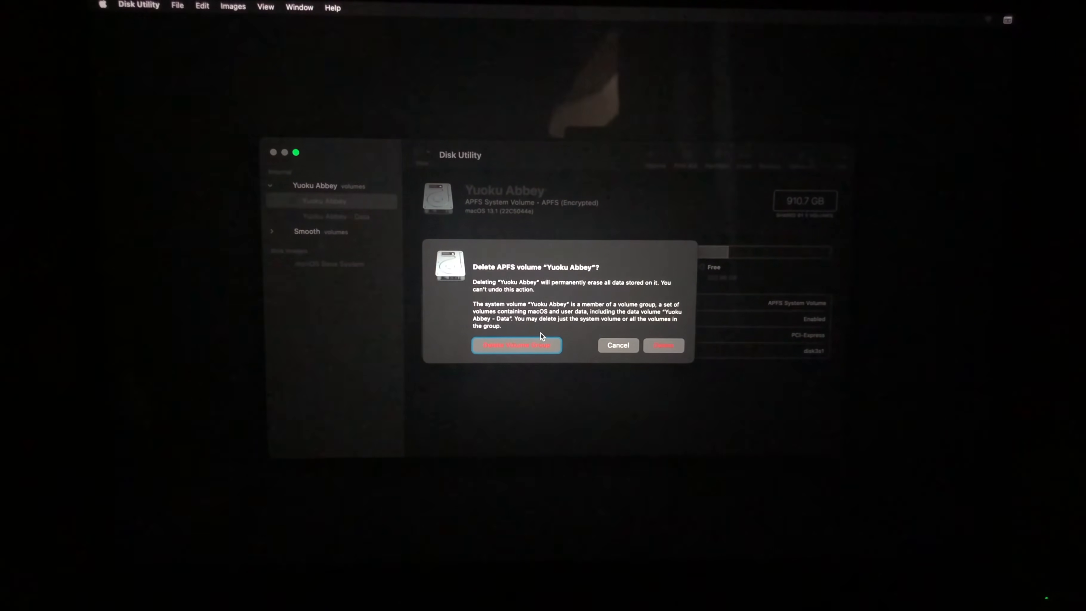
left_click(616, 345)
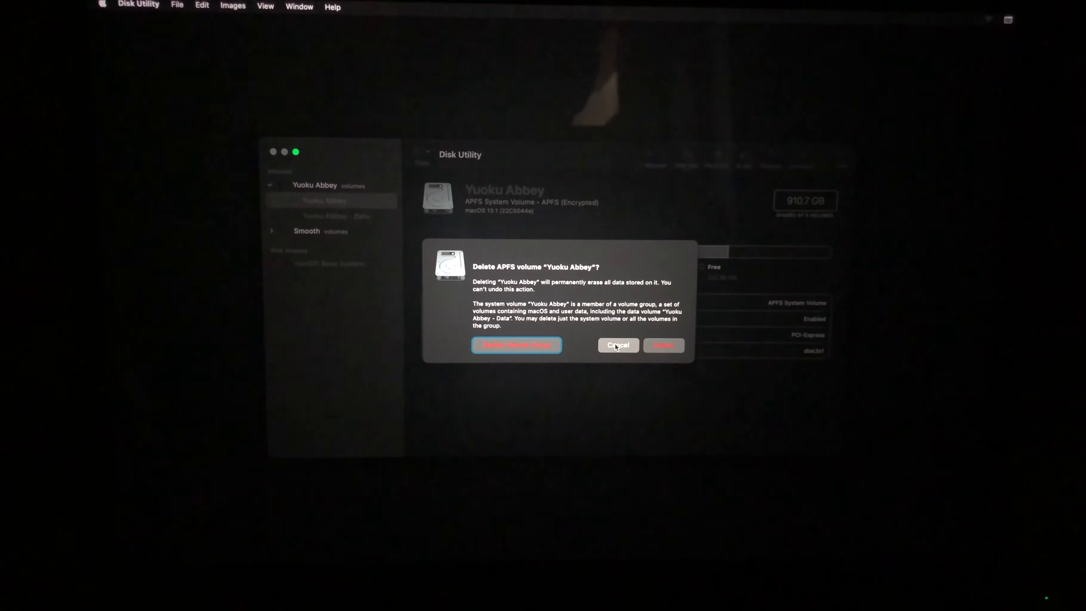
left_click(616, 346)
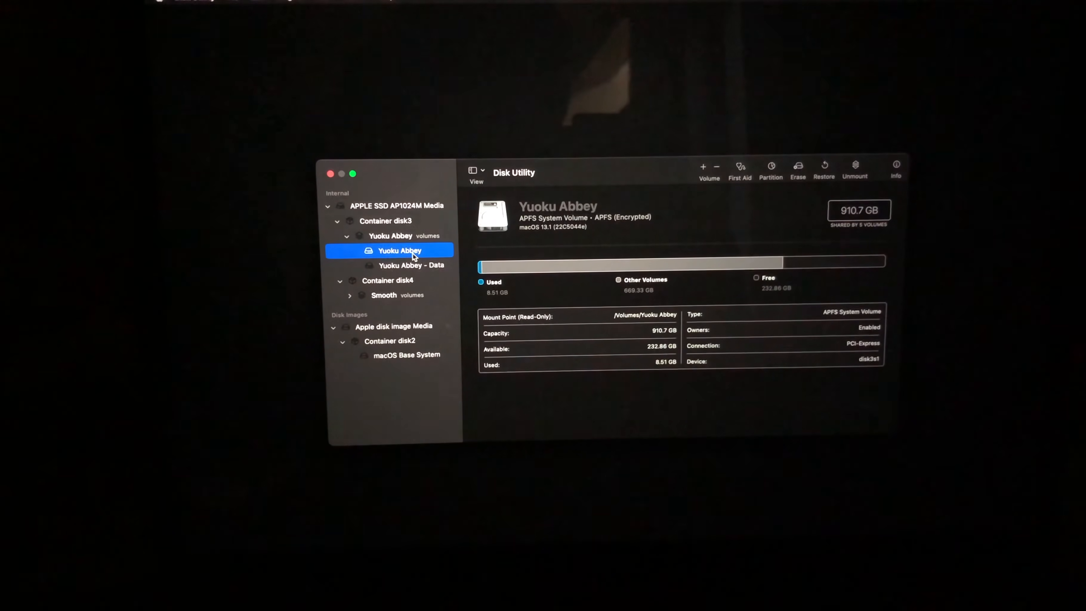
- Show only volumes in the sidebar, and review the Delete APFS Volume confirmation for the Yuoku Abbey system volume without deleting it
left_click(476, 171)
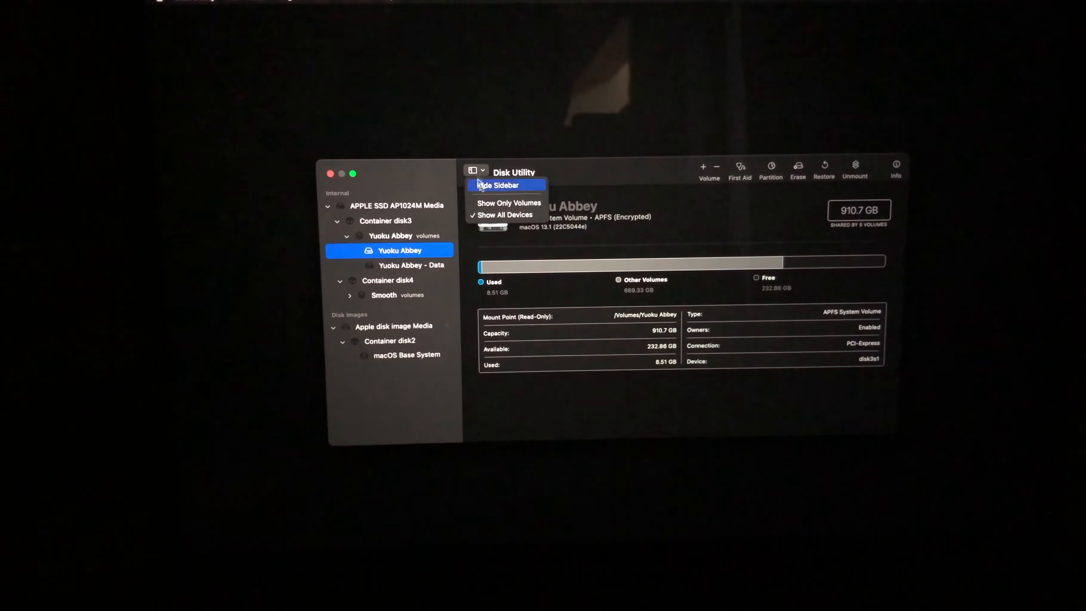
left_click(483, 204)
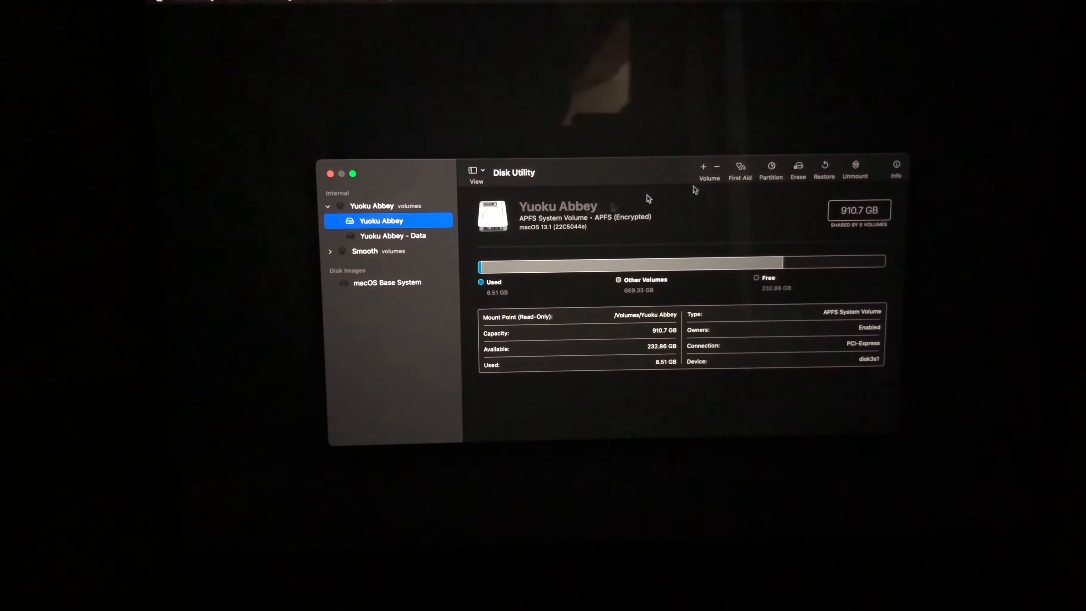
left_click(798, 171)
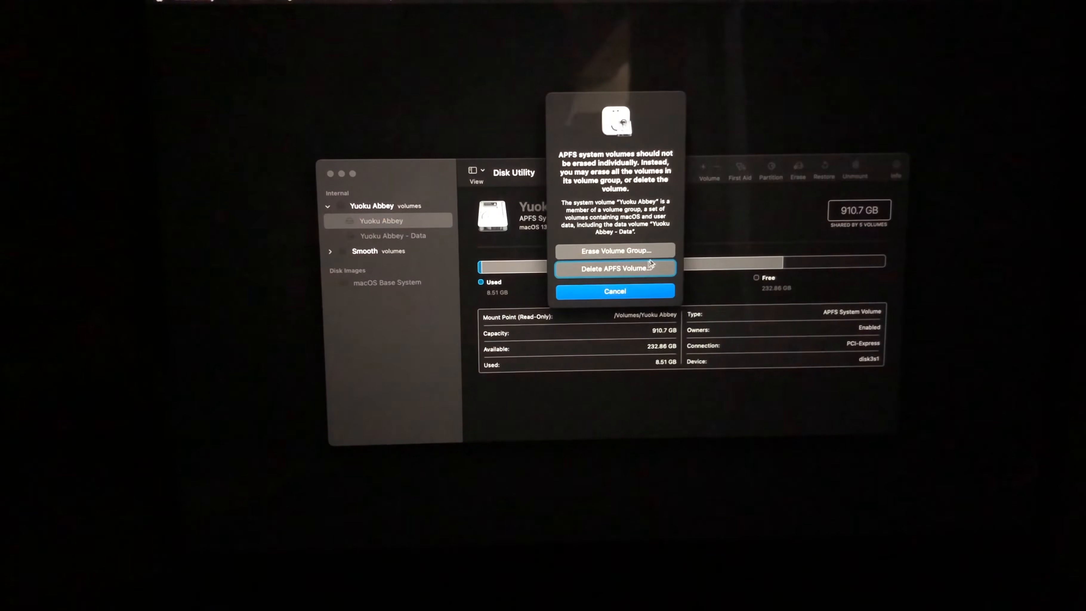
left_click(618, 269)
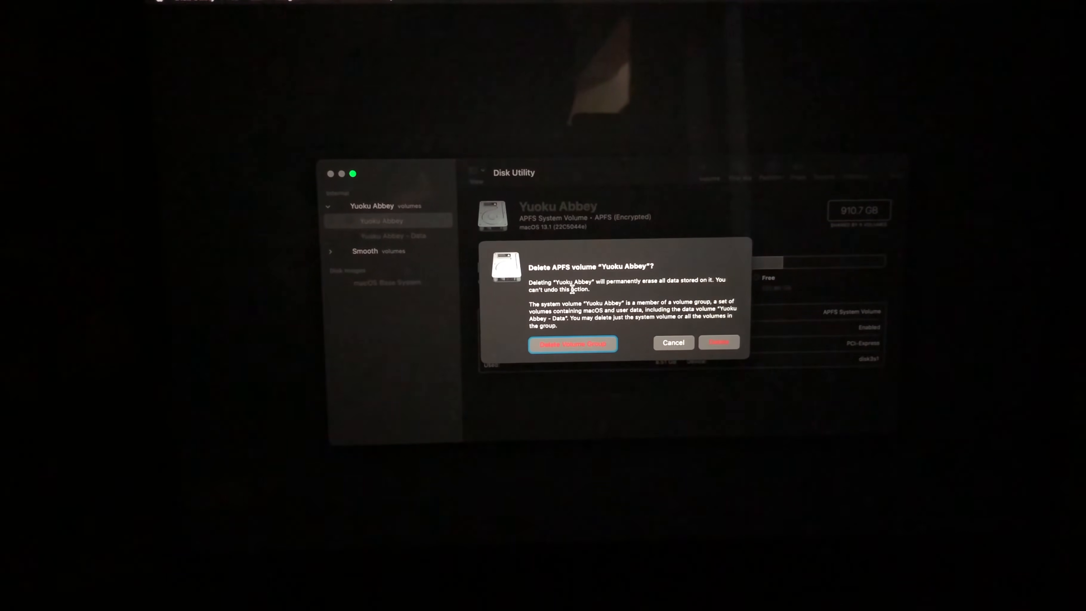
left_click(672, 343)
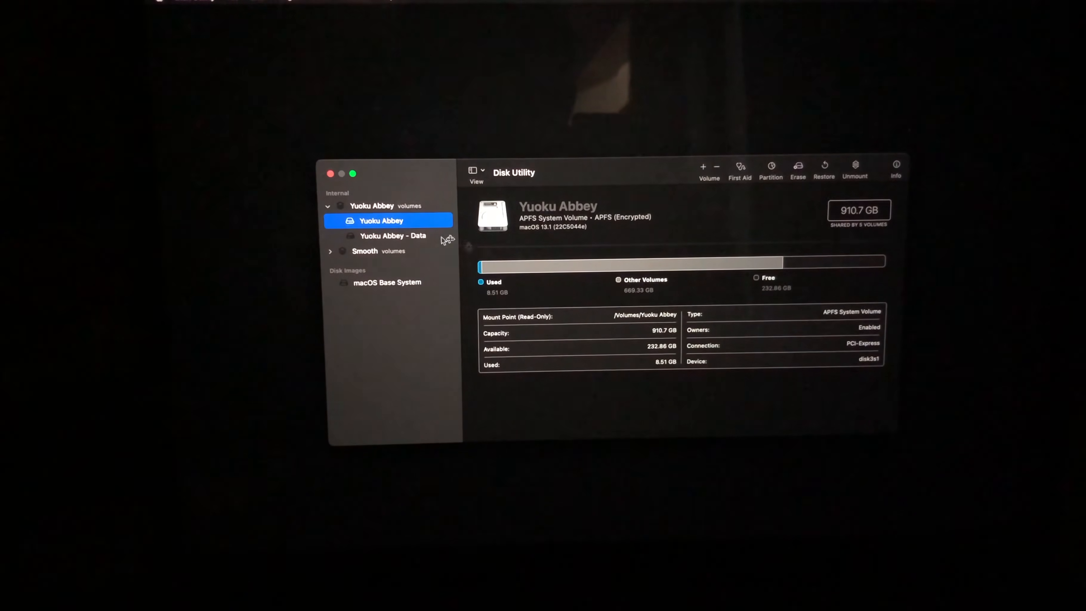
- Inspect the Erase Volume Group name and format settings for Yuoku Abbey, and cancel the erase
left_click(798, 169)
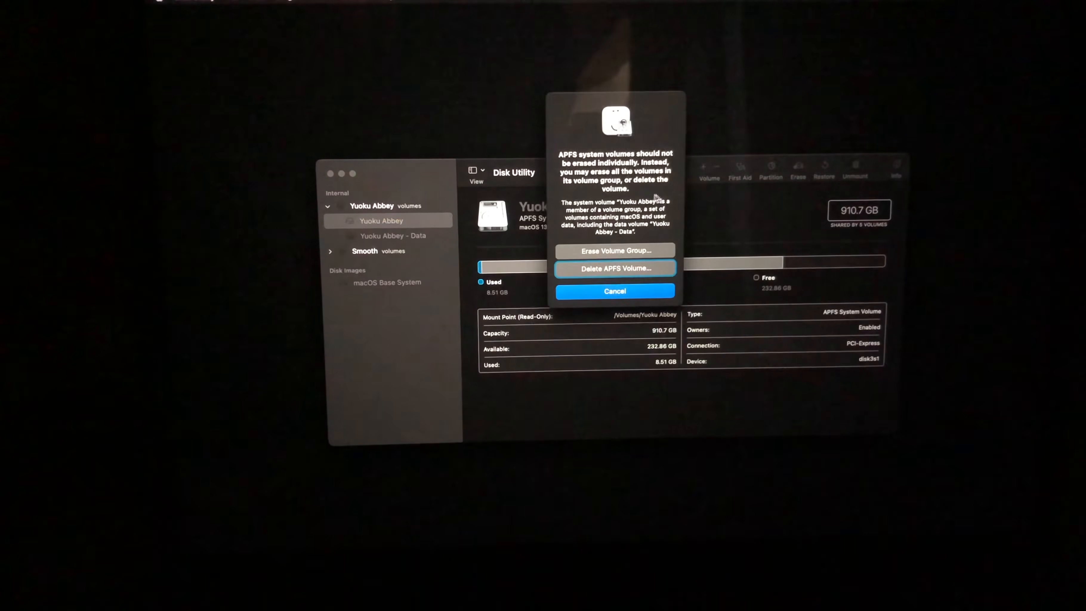
left_click(637, 250)
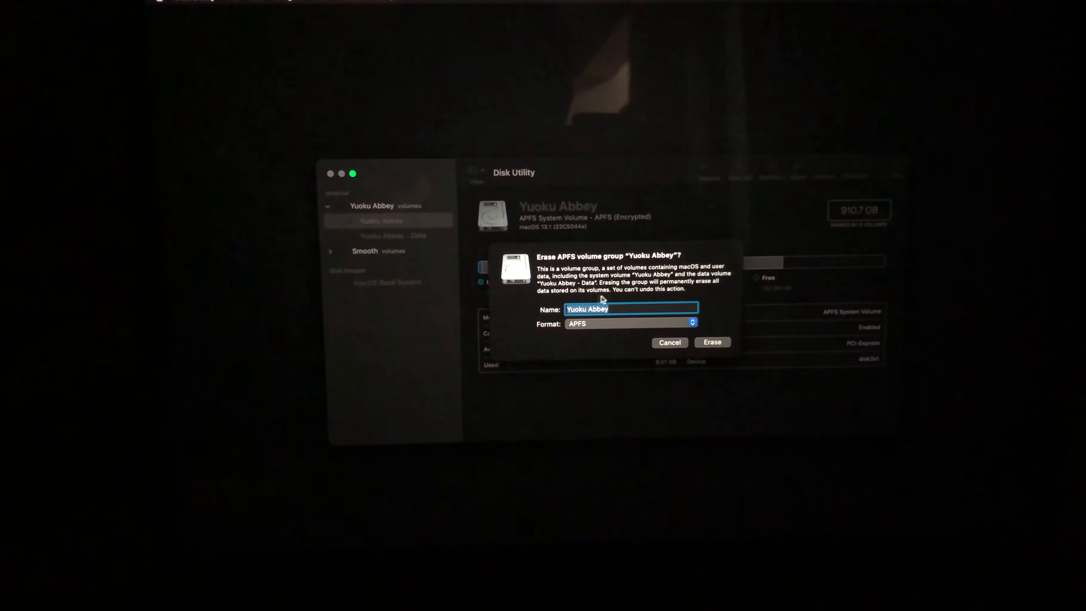
left_click(668, 343)
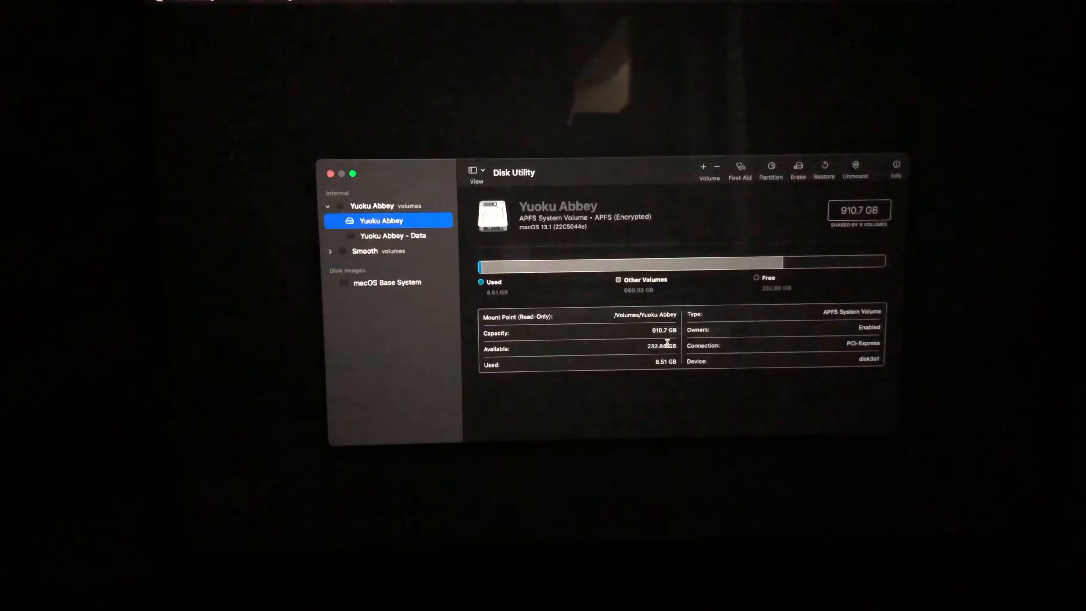
- Delete only the Yuoku Abbey APFS system volume, leaving the rest of its volume group in place
left_click(803, 167)
left_click(644, 268)
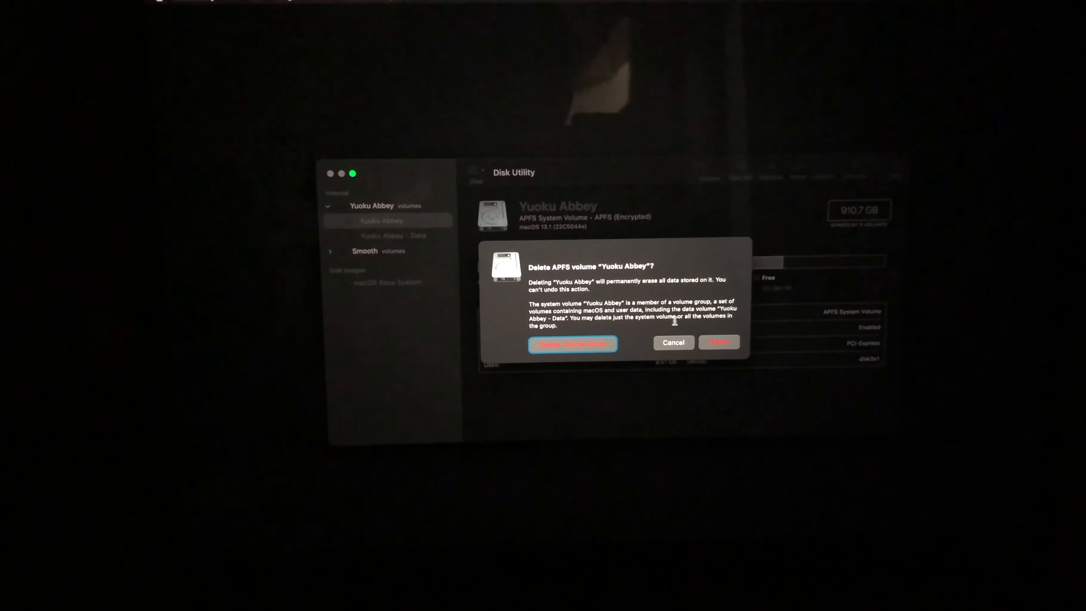
left_click(715, 343)
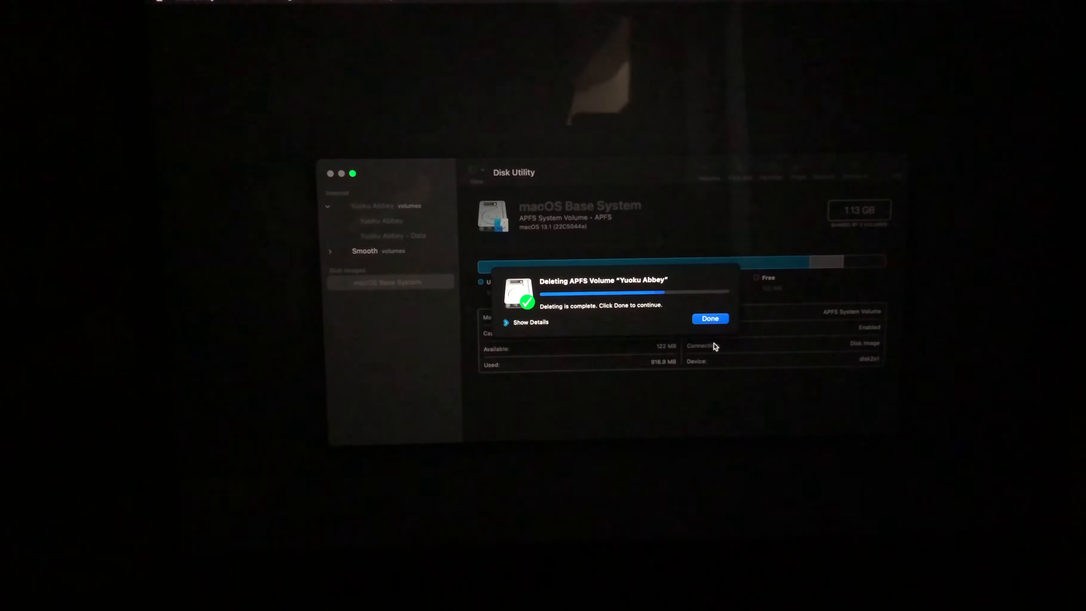
left_click(712, 317)
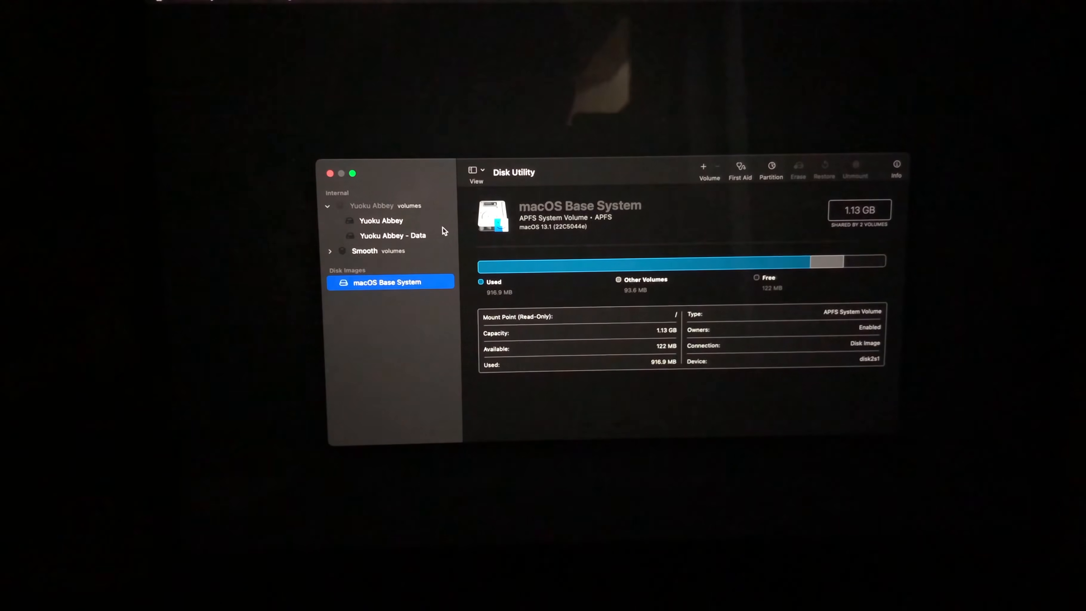
- Relaunch Disk Utility, add an APFS volume named gg to the Yuoku Abbey - Data container, and select the new volume
left_click(189, 2)
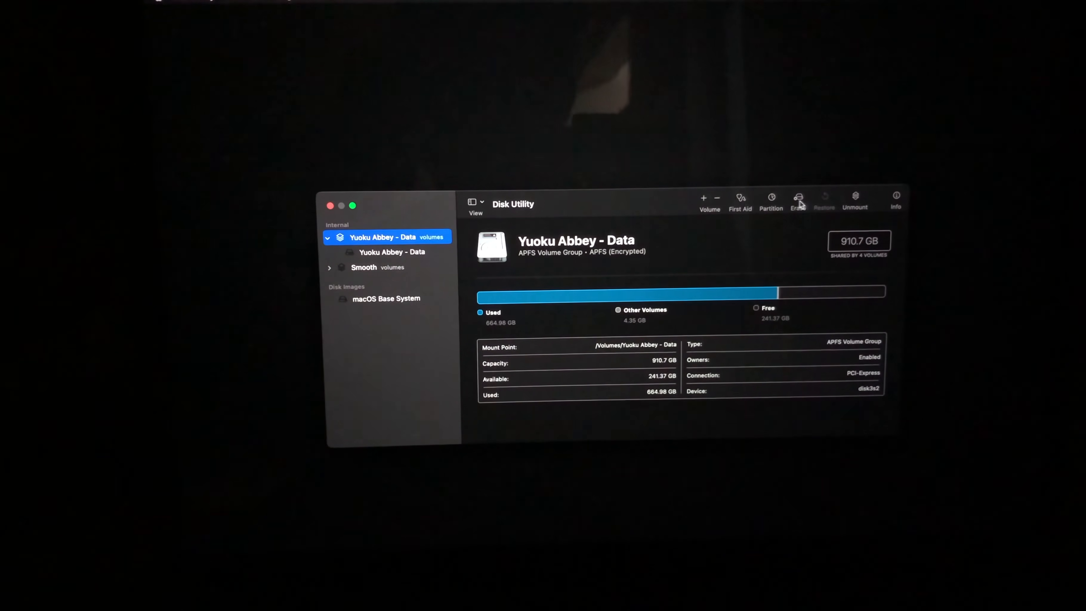
left_click(705, 197)
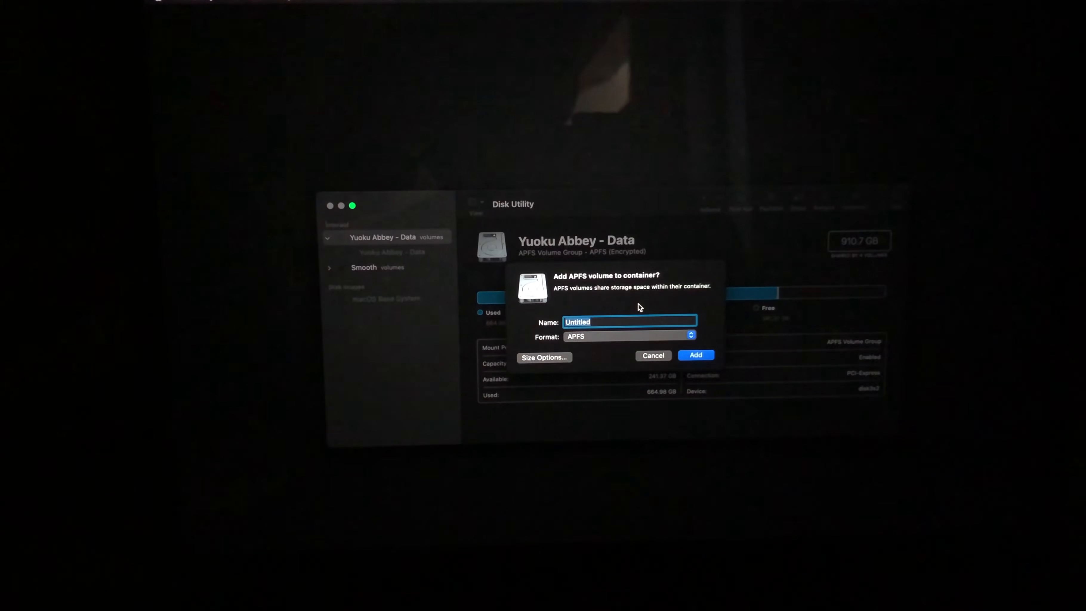
type("gg")
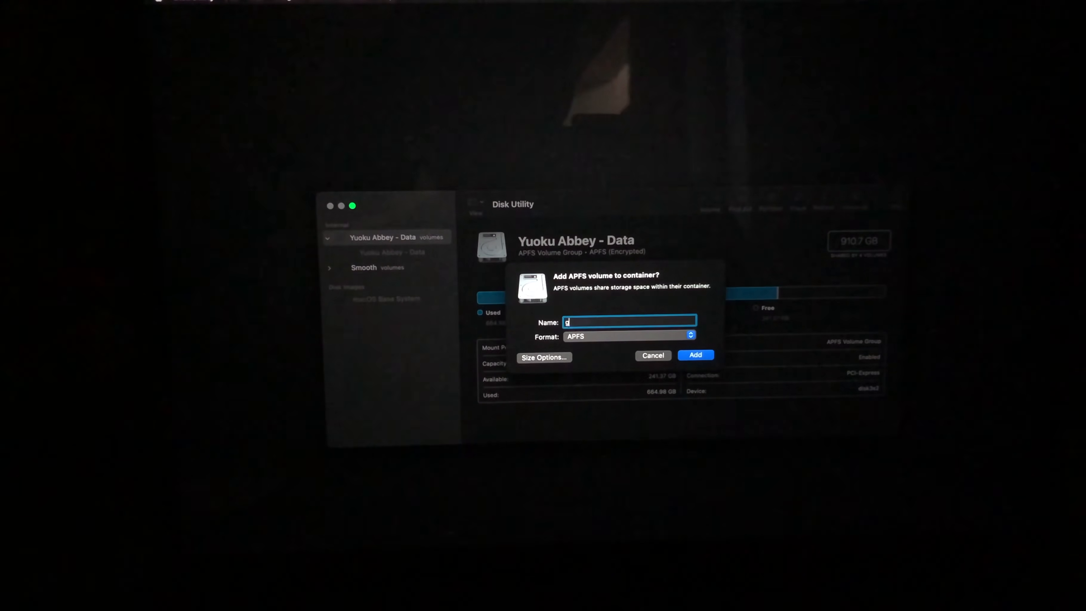
left_click(697, 356)
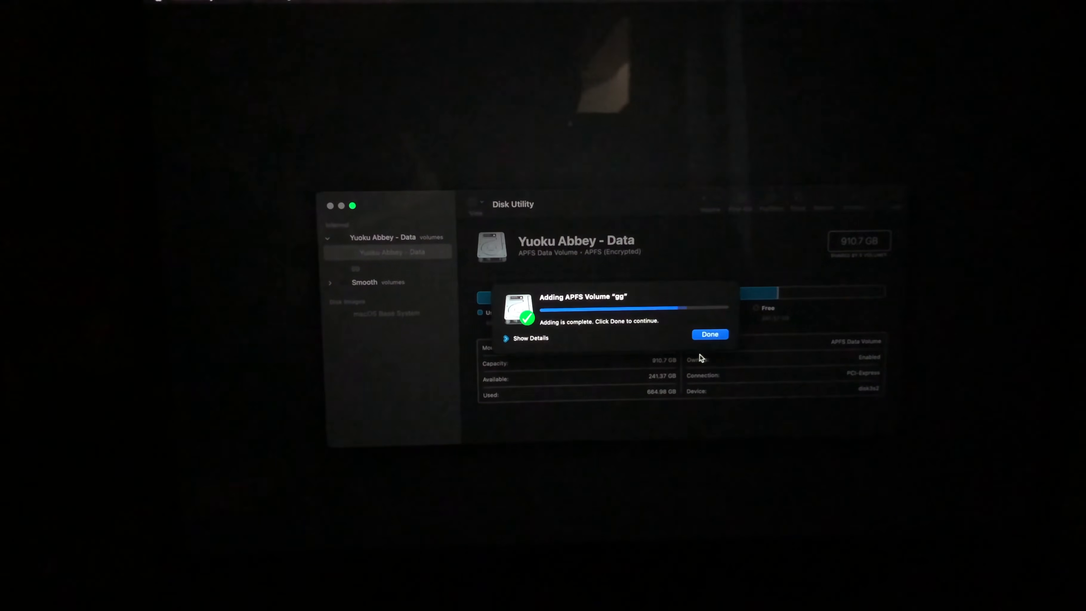
left_click(719, 334)
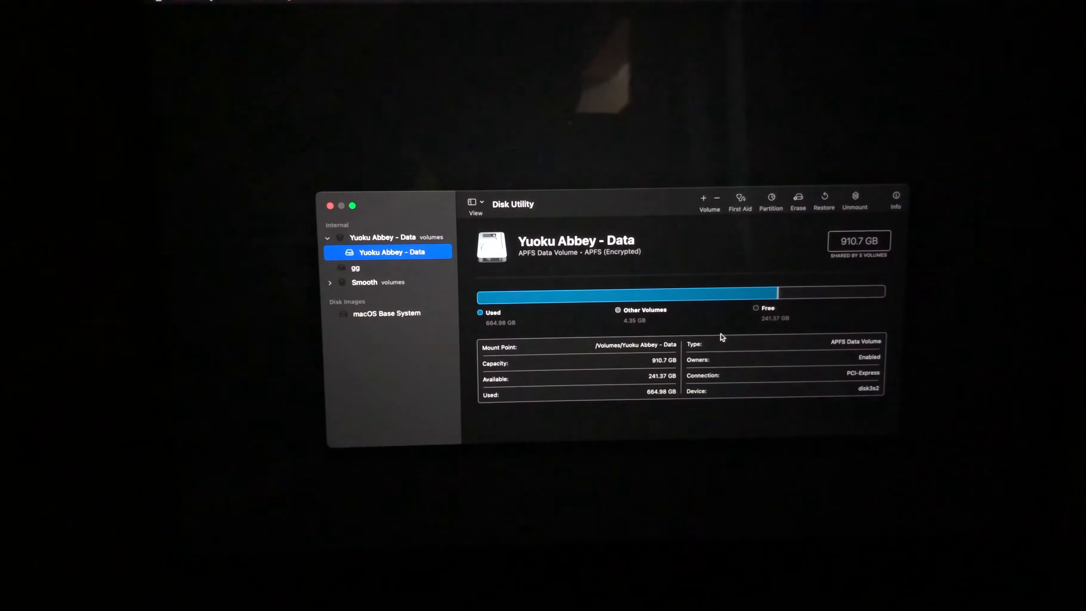
left_click(379, 269)
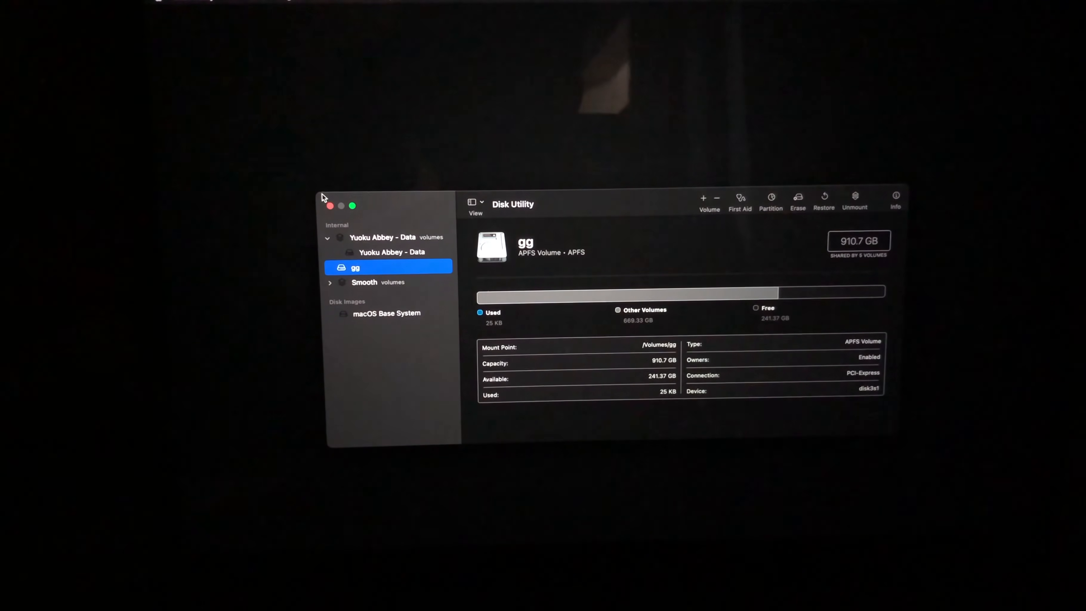
- Leave Disk Utility, start Reinstall macOS Ventura beta, and accept the software license agreement
left_click(330, 206)
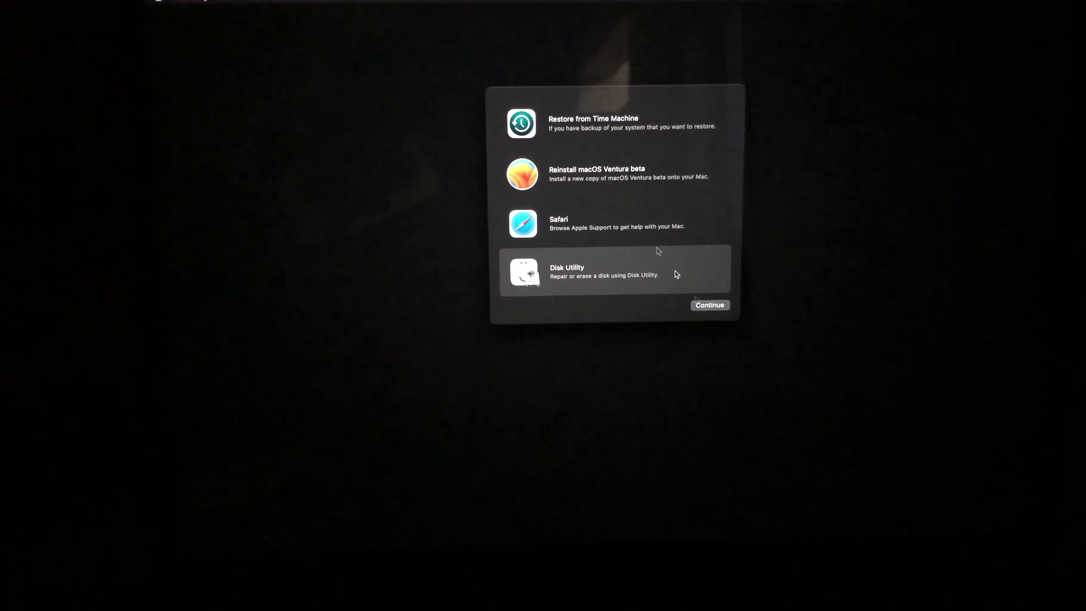
left_click(606, 179)
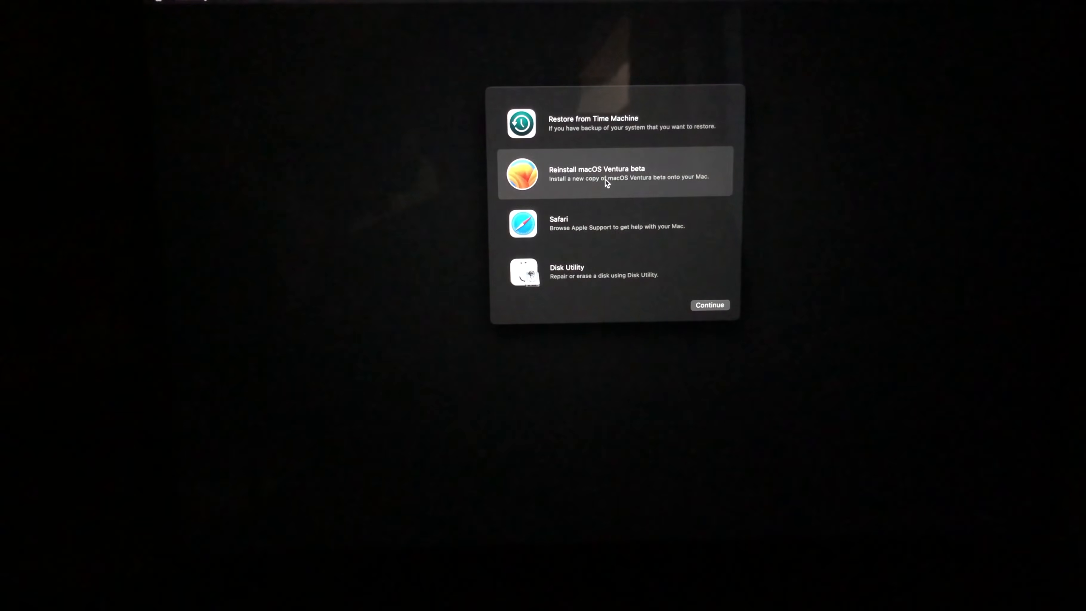
left_click(703, 304)
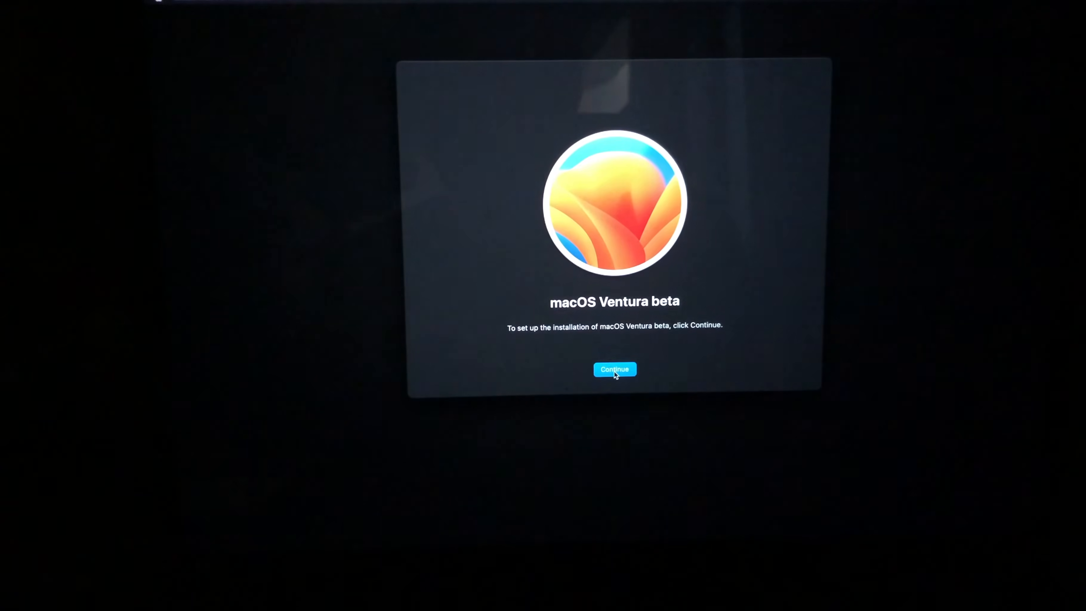
left_click(614, 370)
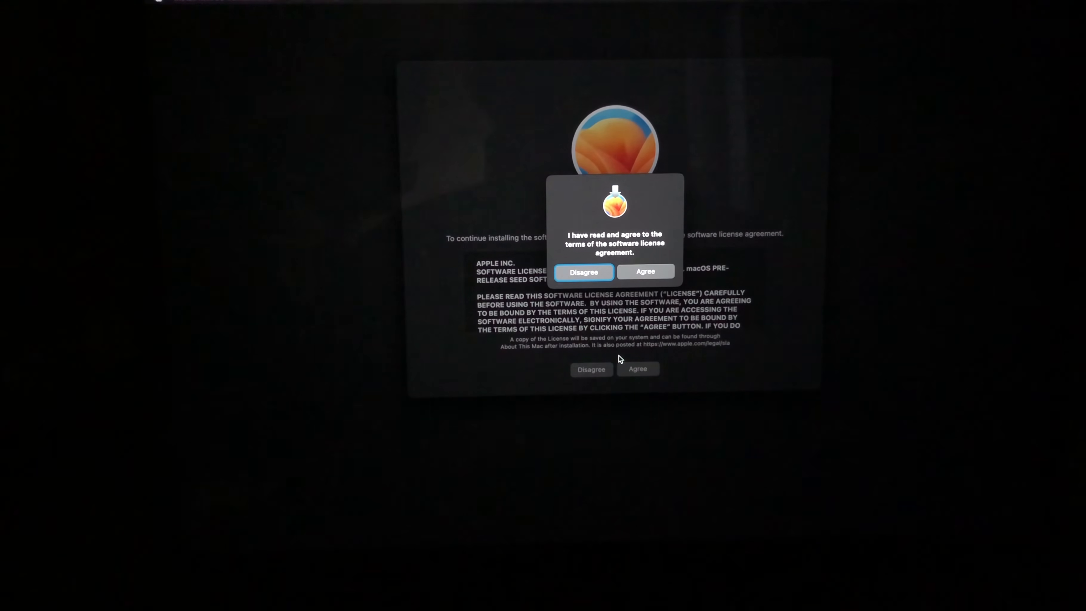
left_click(633, 273)
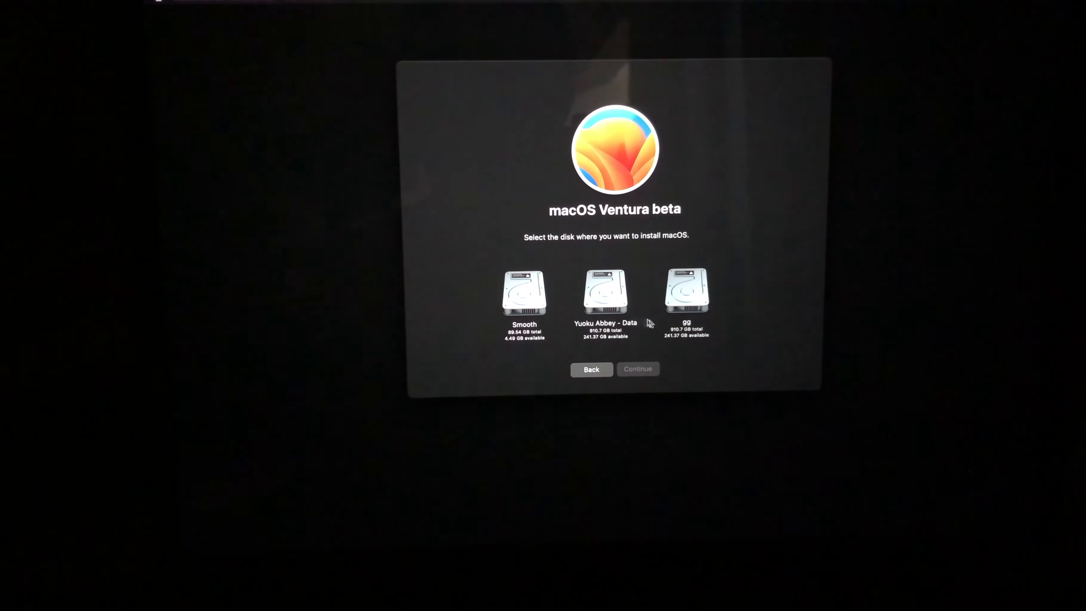
- Install macOS Ventura beta on the gg disk, and continue the Mac setup with China mainland as the country or region
left_click(694, 294)
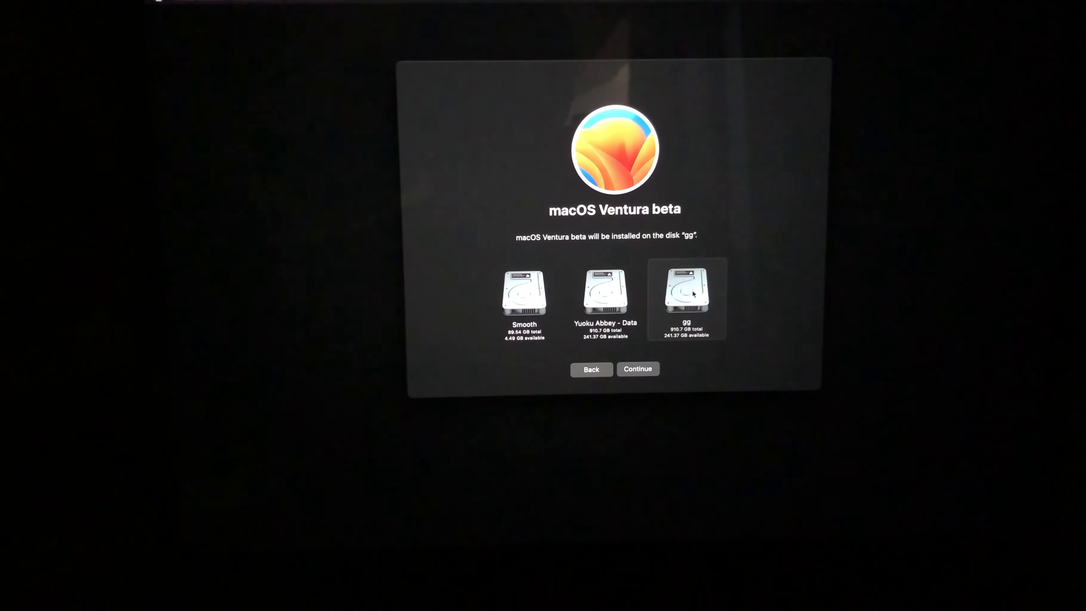
left_click(638, 368)
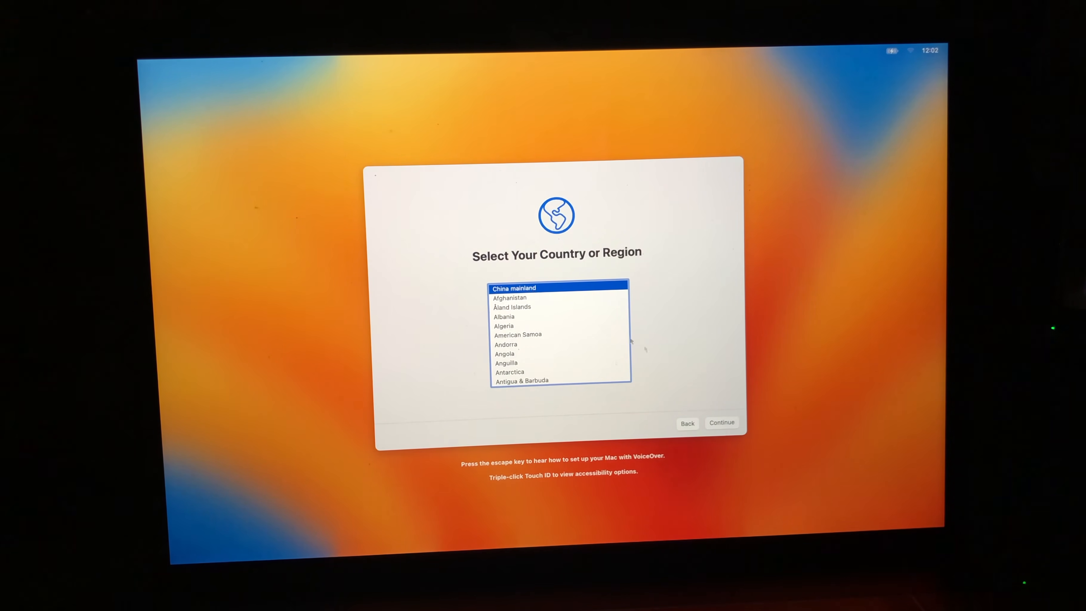
left_click(721, 423)
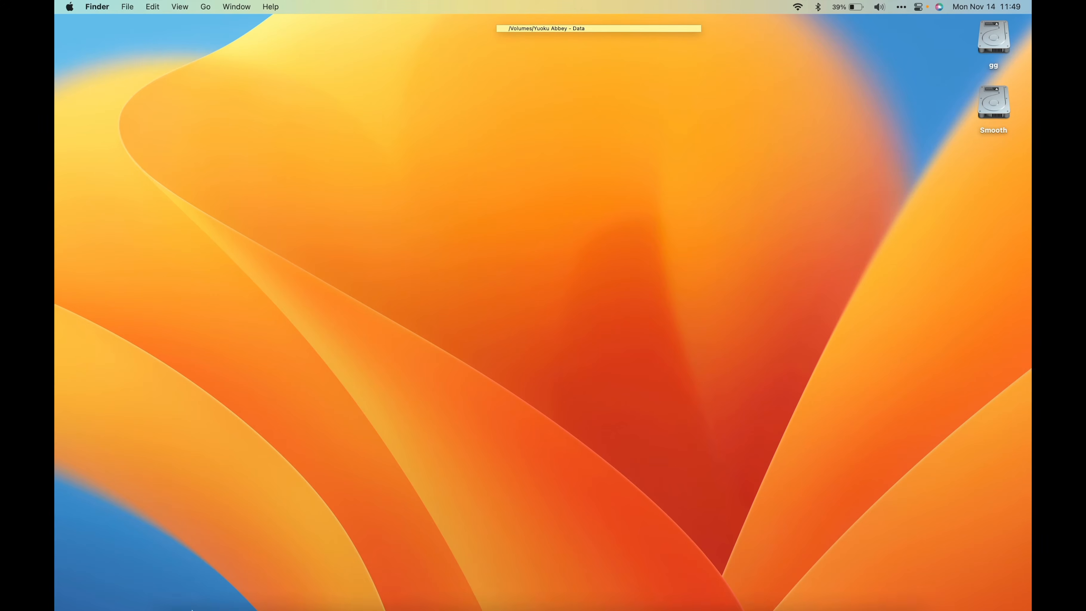
- Open Disk Utility on the new system, and select the Yuoku Abbey - Data volume group to view its details
left_click(211, 589)
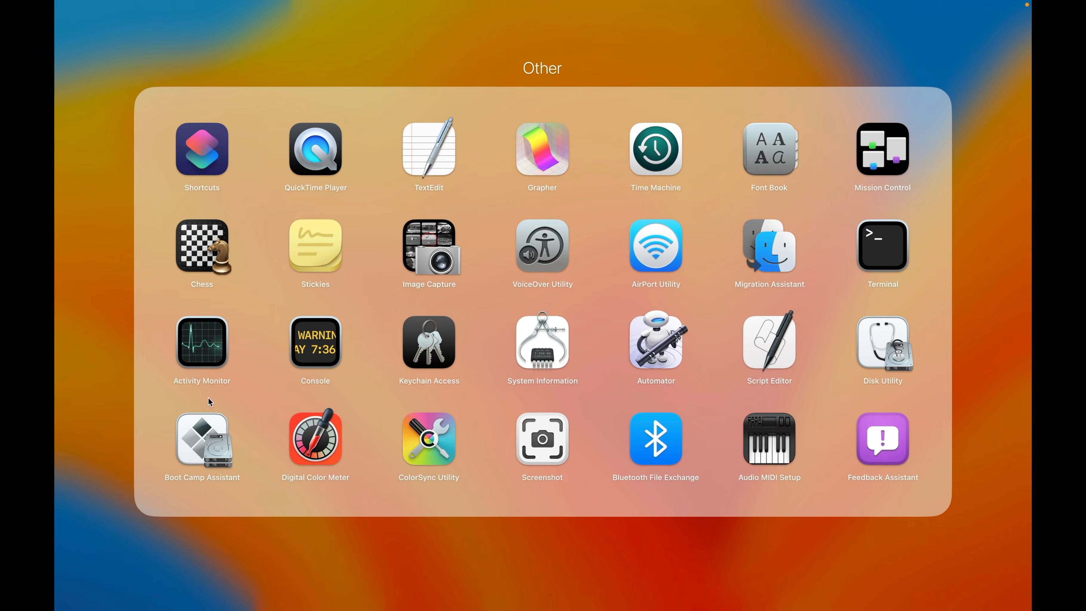
left_click(888, 341)
left_click(358, 360)
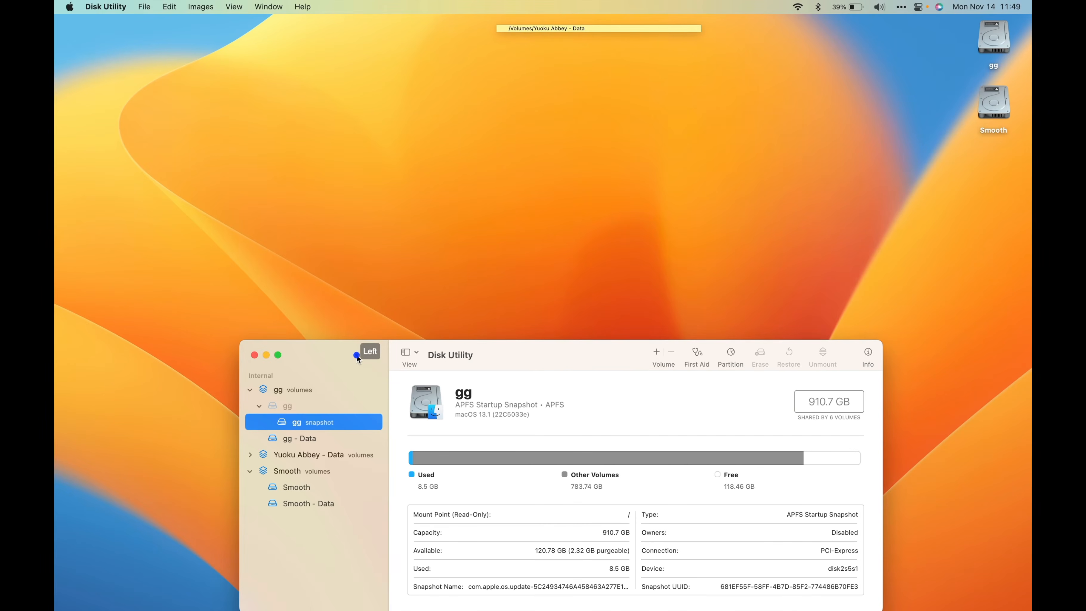
left_click_drag(358, 359, 324, 150)
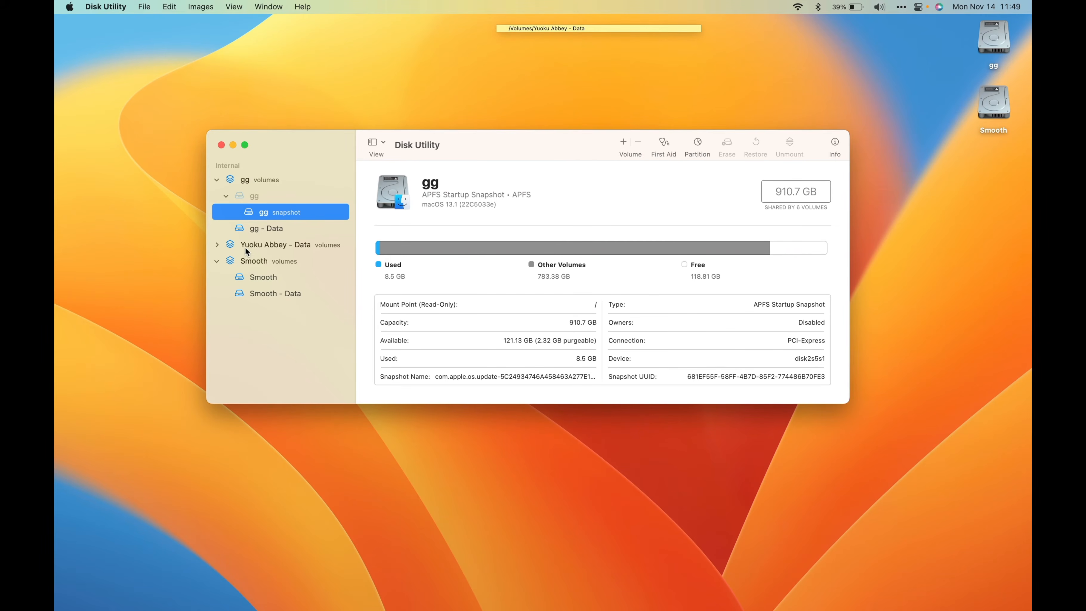
left_click(298, 247)
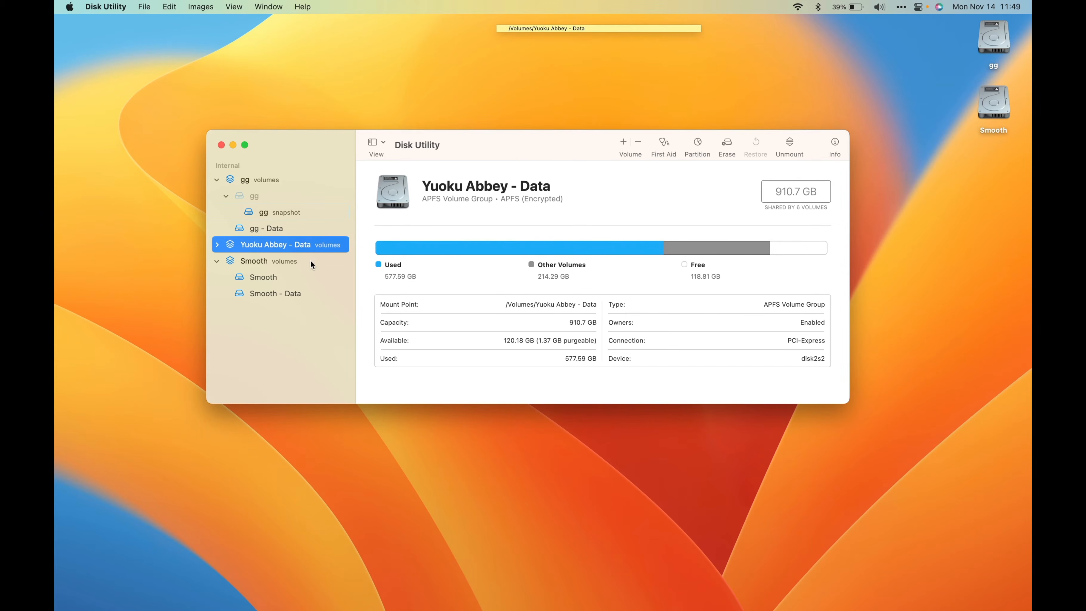
left_click_drag(282, 142, 282, 136)
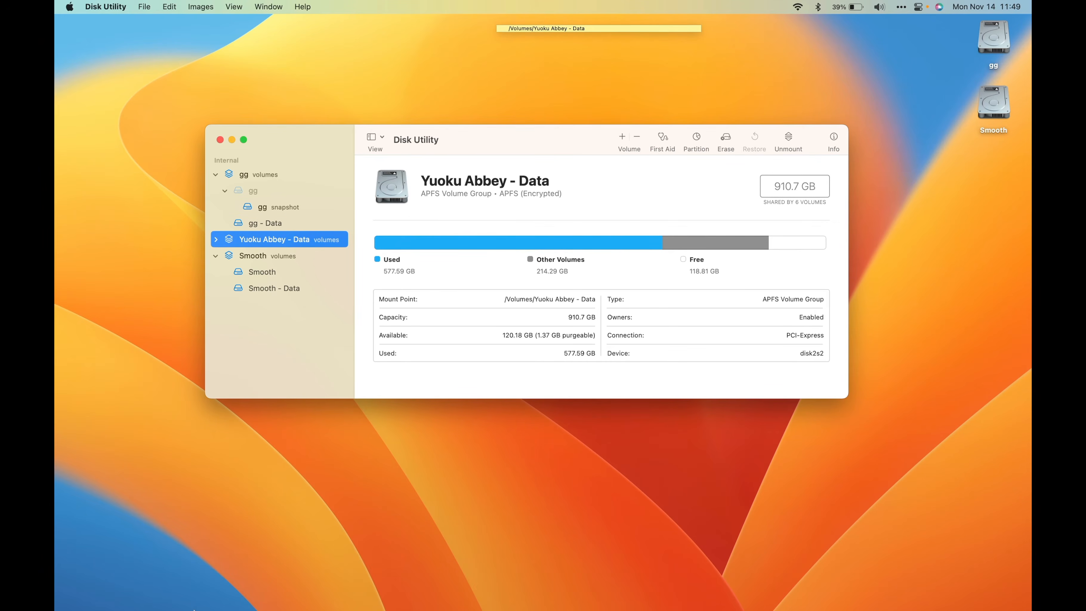
- Open a New Smart Folder window in Finder, and move it aside to uncover the Disk Utility volume list
right_click(164, 592)
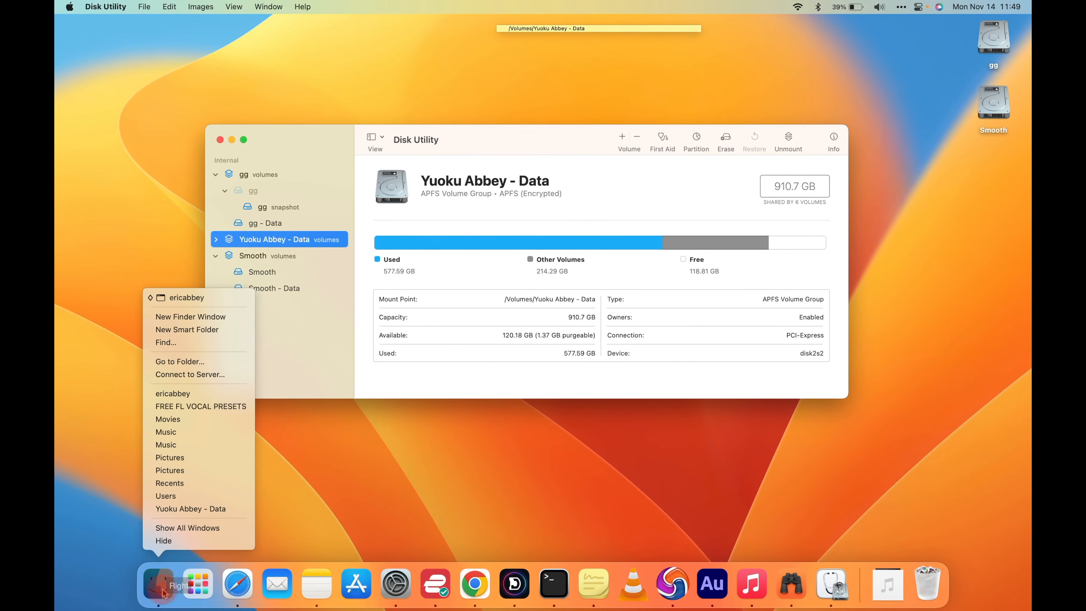
left_click(191, 330)
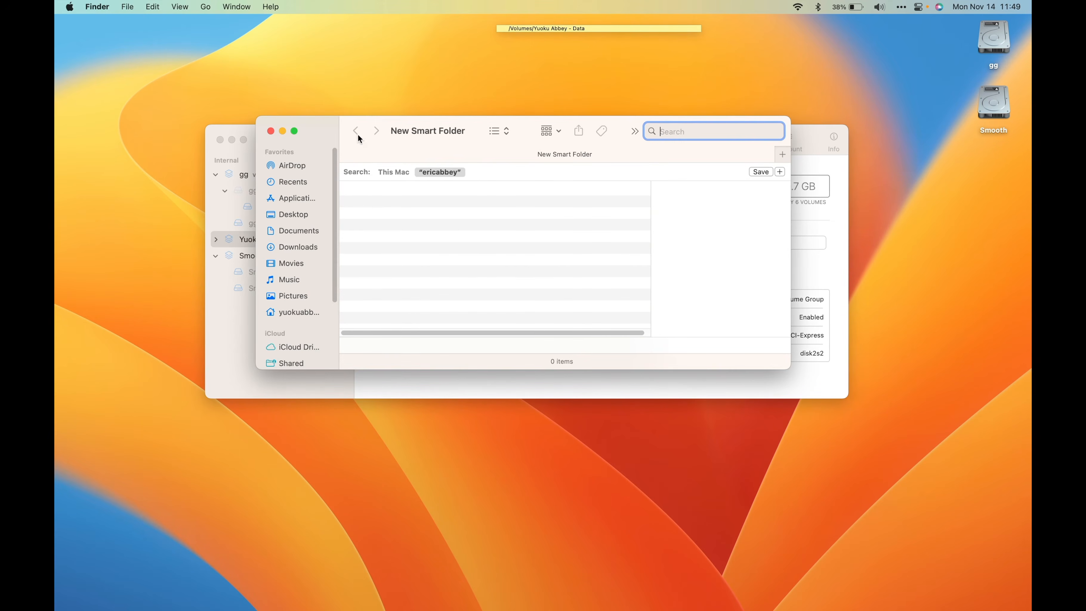
left_click_drag(333, 129, 517, 114)
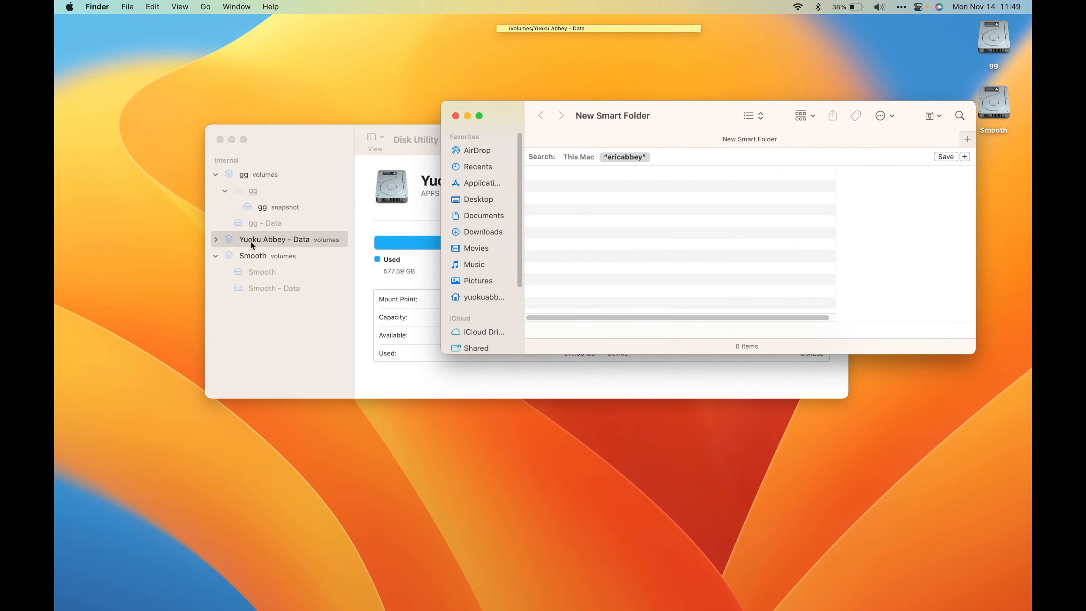
- Return to Disk Utility, and copy the name of the Yuoku Abbey - Data volume group from its heading
left_click(373, 216)
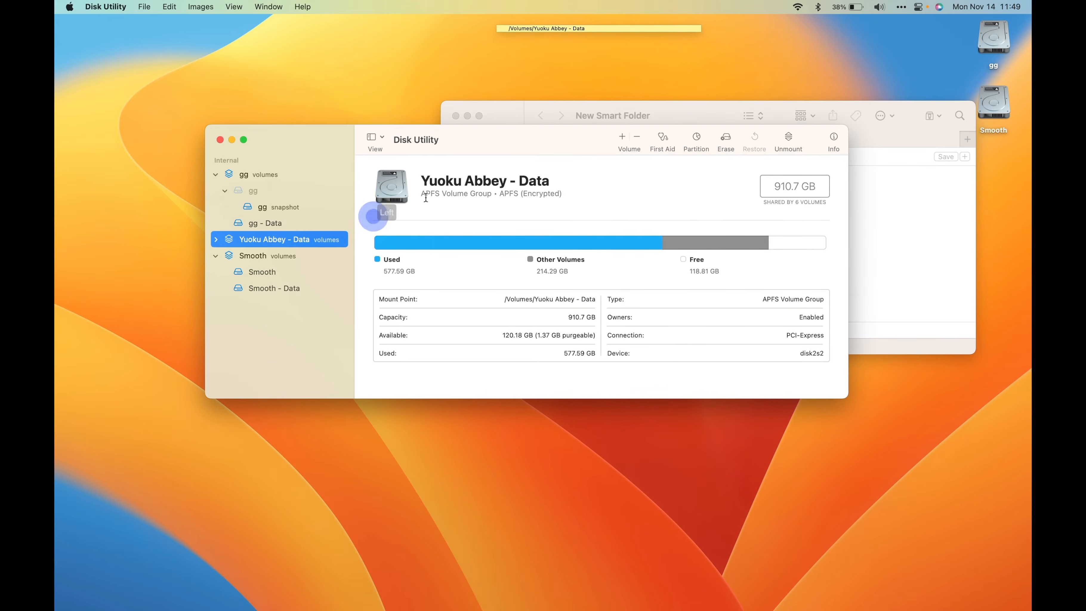
left_click(424, 180)
left_click_drag(424, 181, 559, 181)
key("super+c")
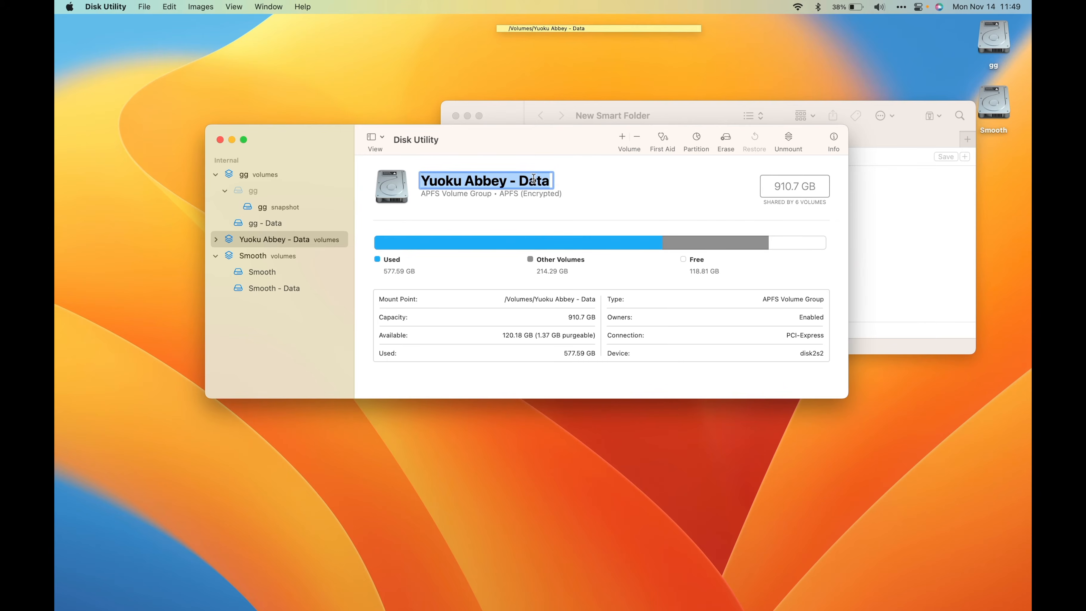
- Copy the Yuoku Abbey - Data volume group's name again, and move the Disk Utility window aside to uncover the Finder window
right_click(533, 179)
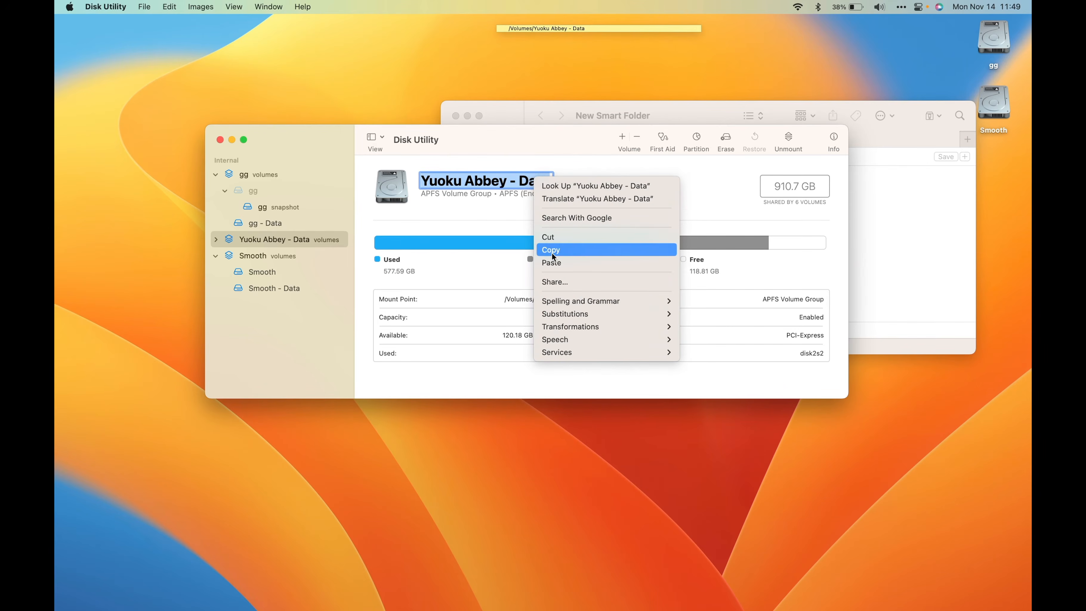
left_click(552, 252)
left_click(482, 145)
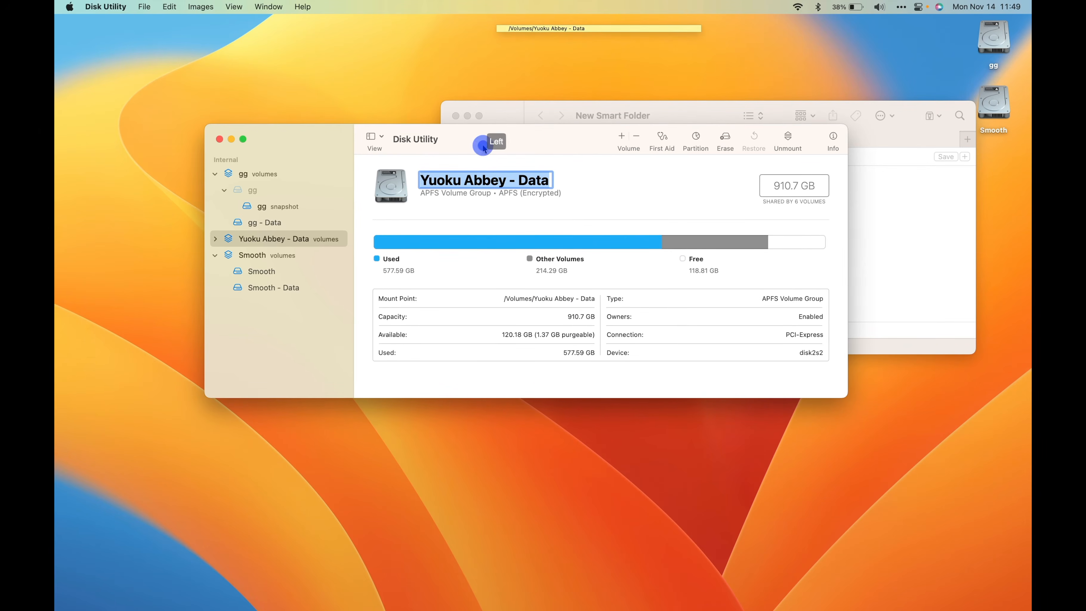
left_click_drag(490, 147, 440, 253)
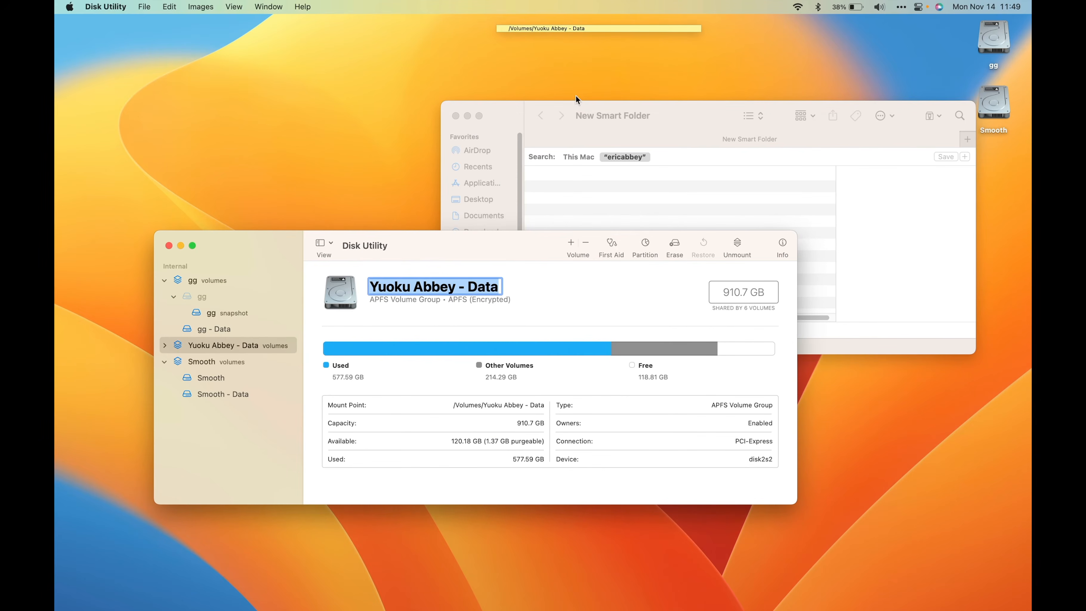
- Switch to Finder, open Go to Folder, and clear the previously used path
left_click(694, 127)
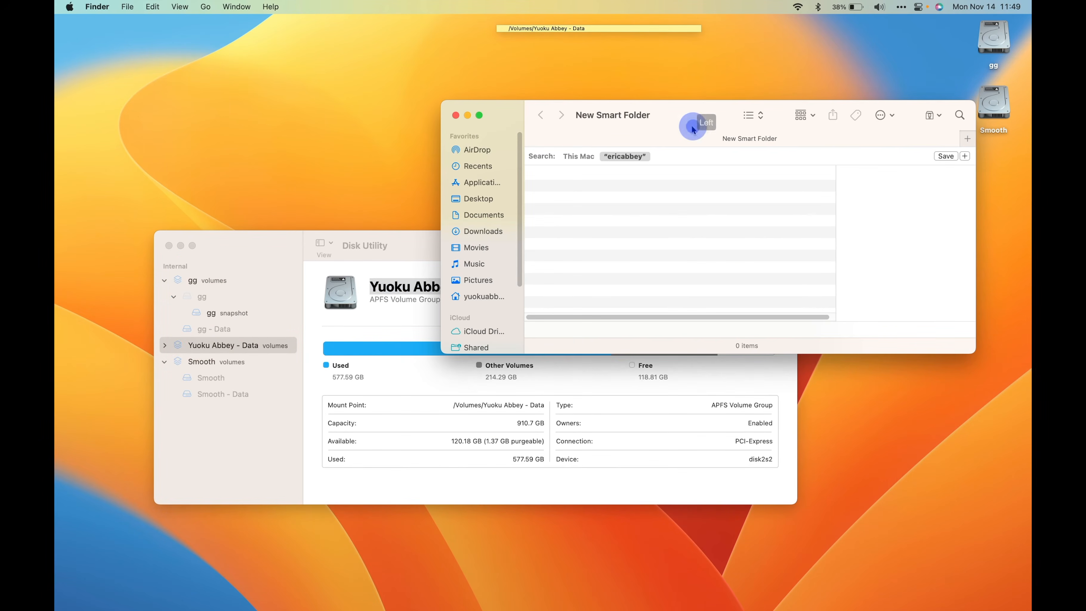
left_click(206, 7)
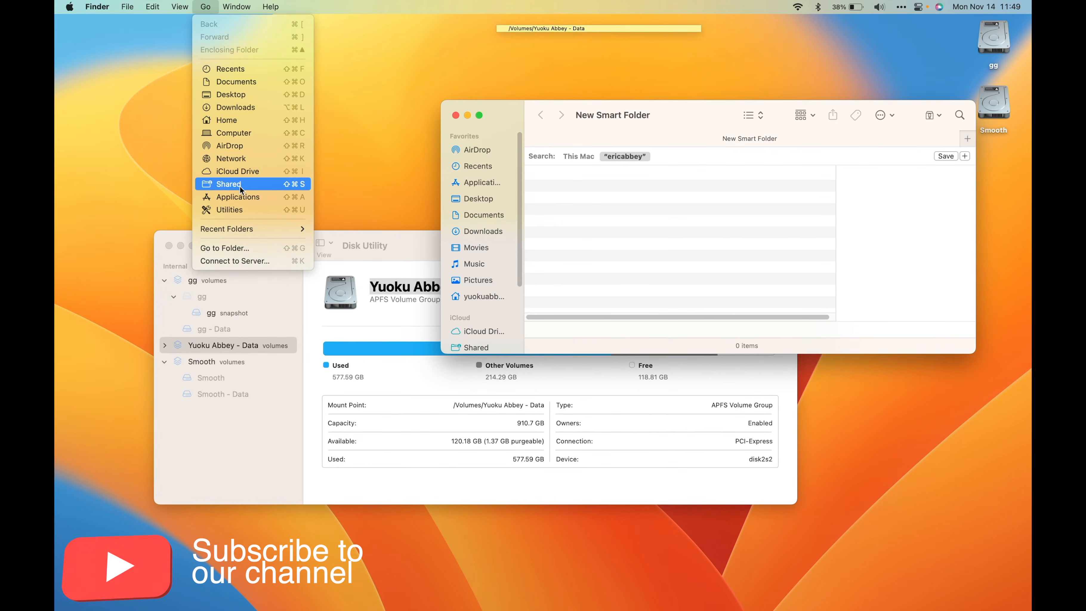
left_click(281, 249)
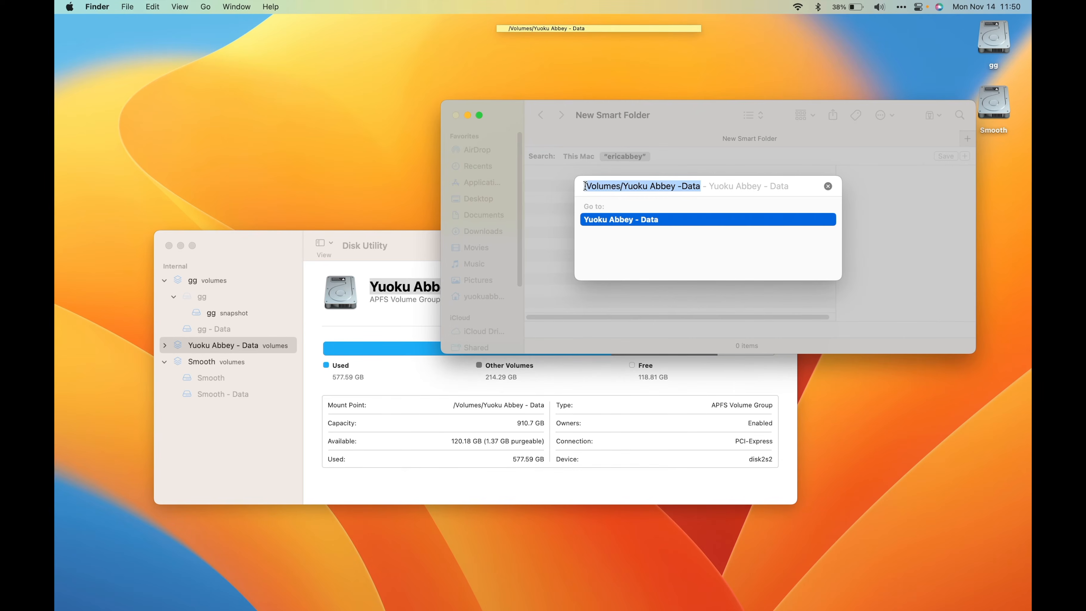
left_click(584, 186)
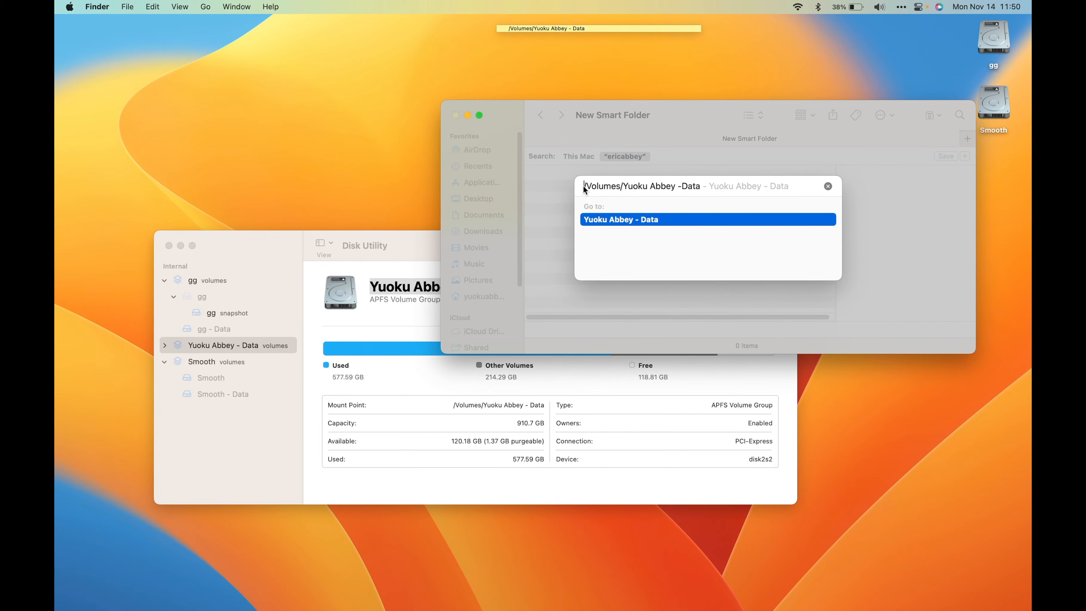
key("super+a")
key("BackSpace")
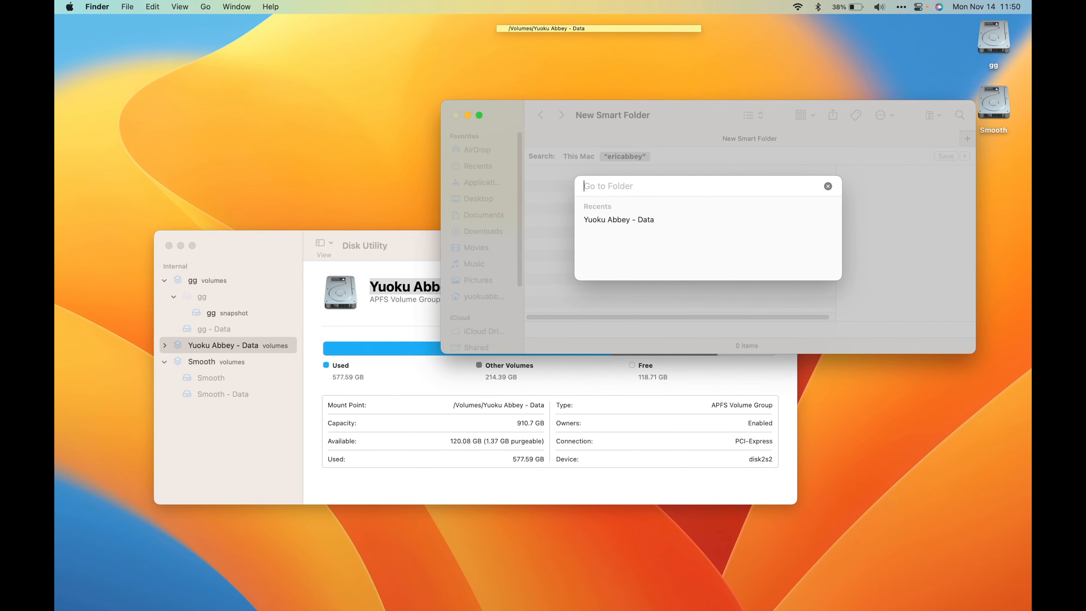
- Enter /Volumes/ as the beginning of the Go to Folder path
type("/")
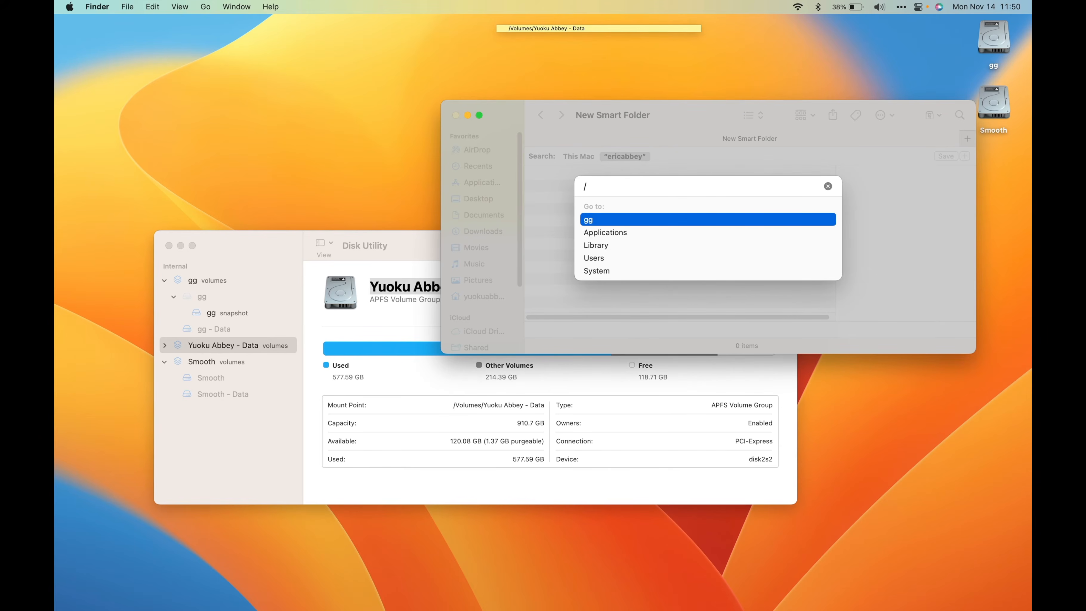
type("V")
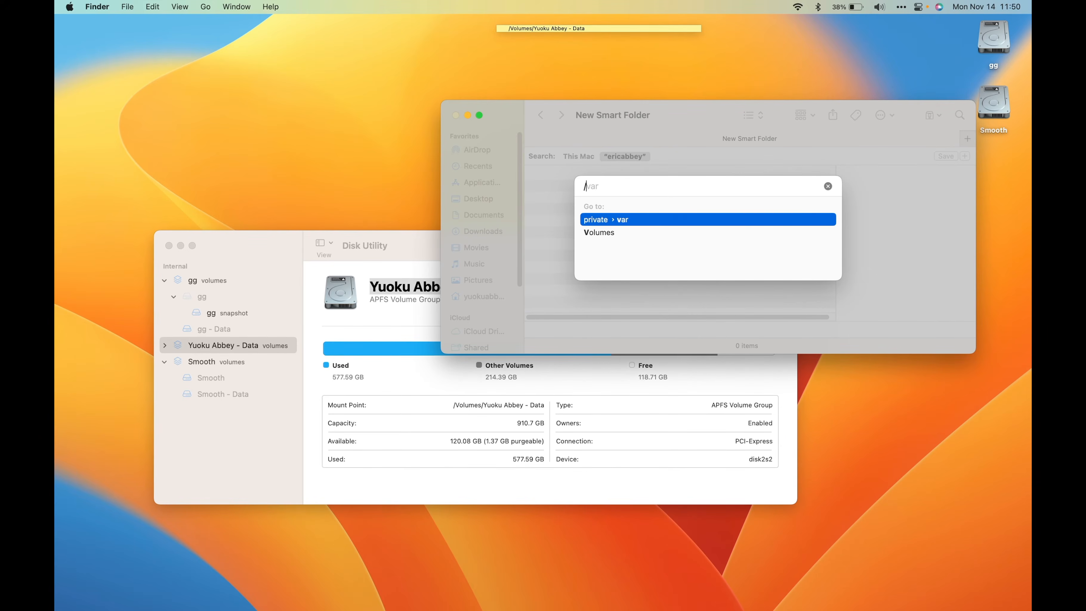
key("BackSpace")
type("vol")
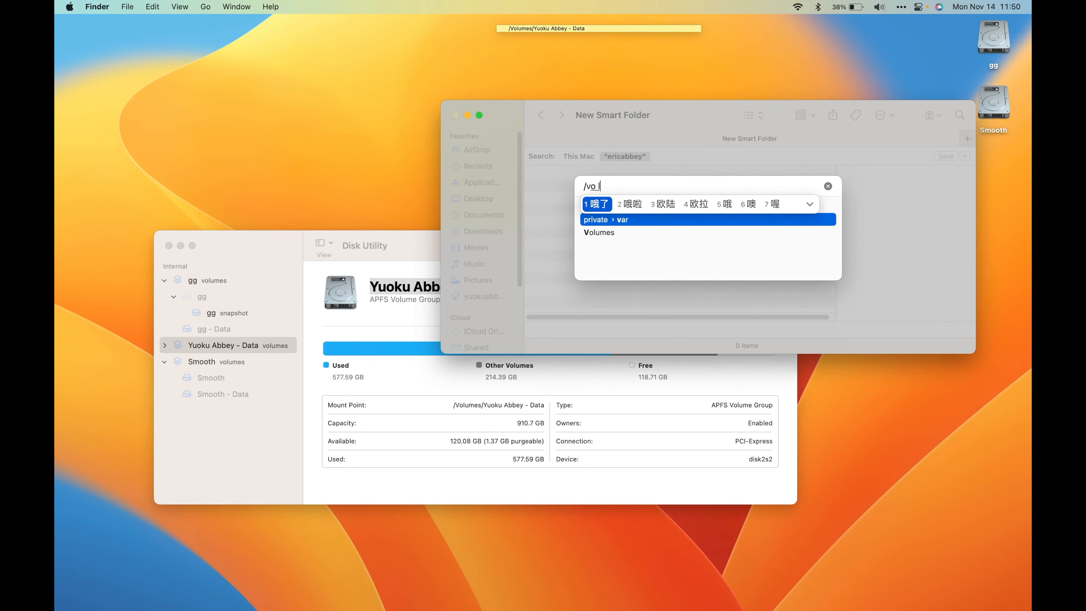
key("BackSpace")
key("BackSpace")
key("BackSpace")
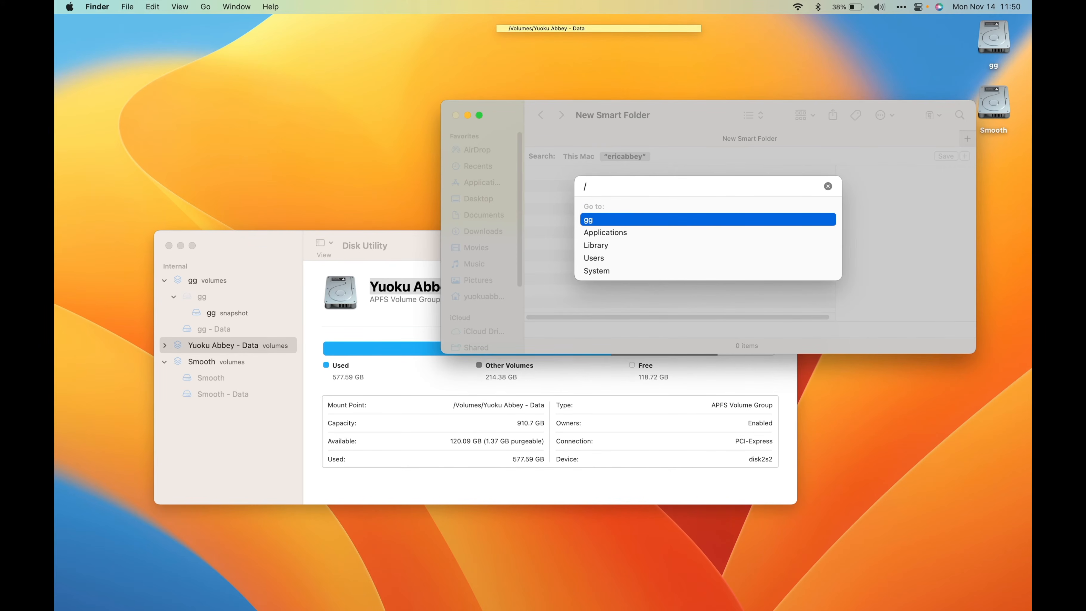
type("vo")
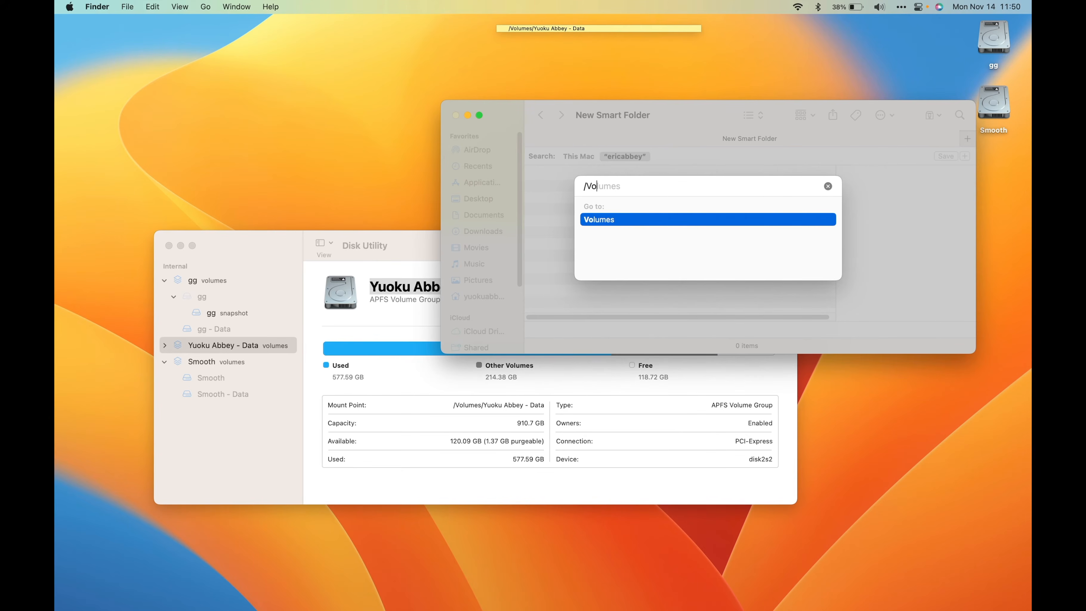
type("lumes/")
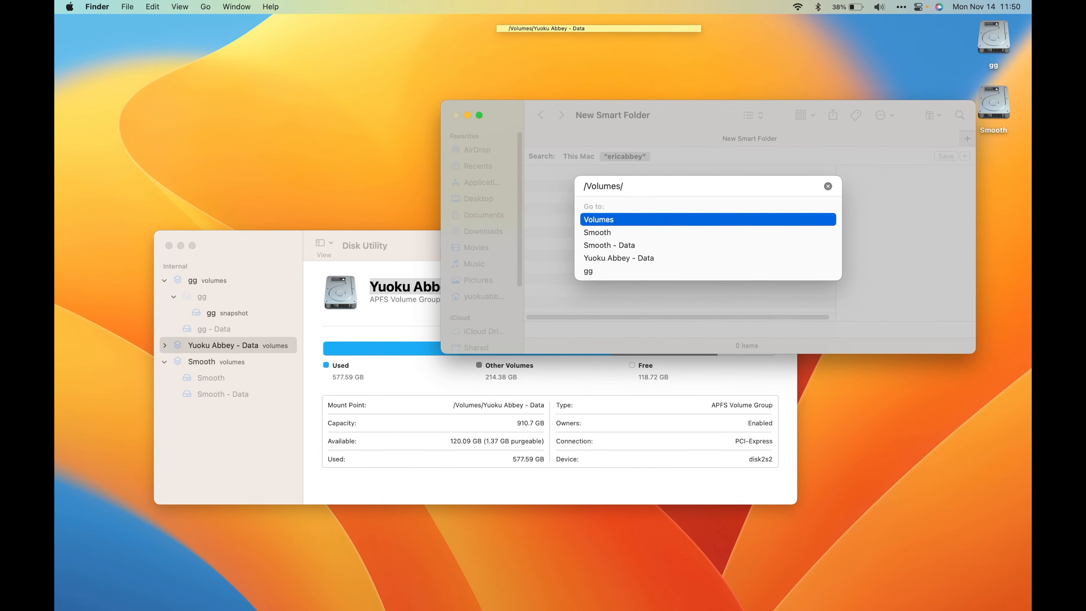
- Complete the path as /Volumes/Yuoku Abbey - Data with the copied volume name, and go to that folder
type("Yuoku Abbey - Data")
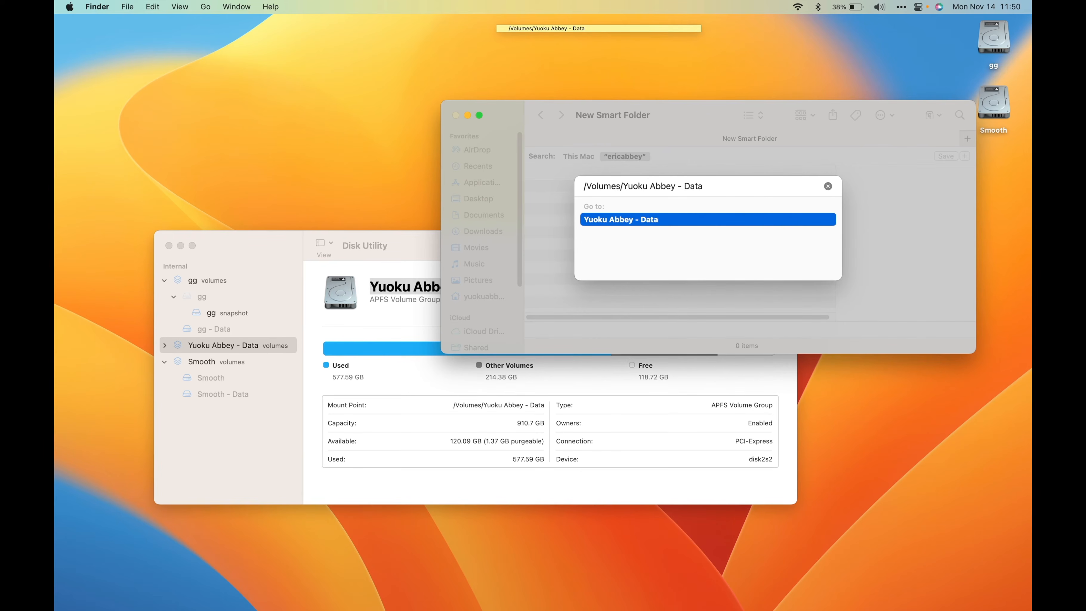
left_click(428, 267)
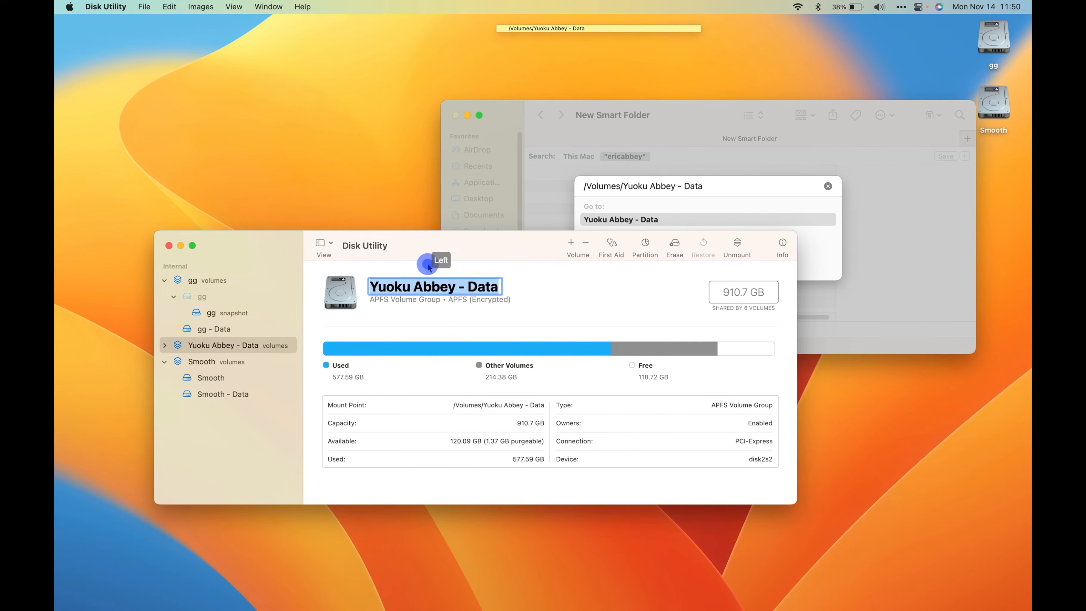
left_click(533, 242)
left_click(724, 185)
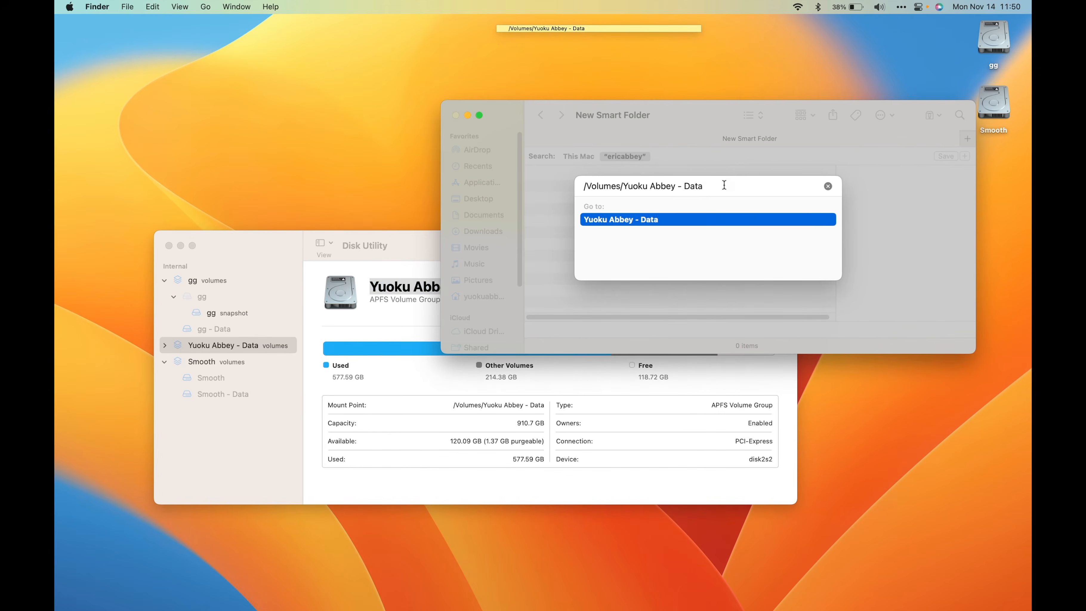
key("Return")
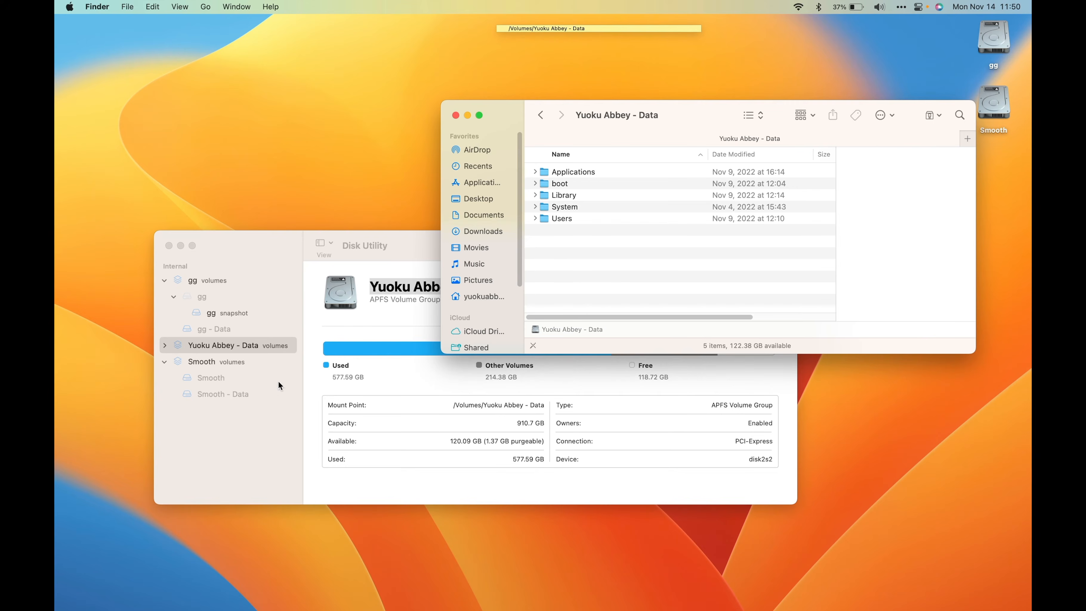
- Open the Users folder on the Yuoku Abbey - Data volume, and open the old account's home folder in it
left_click(224, 345)
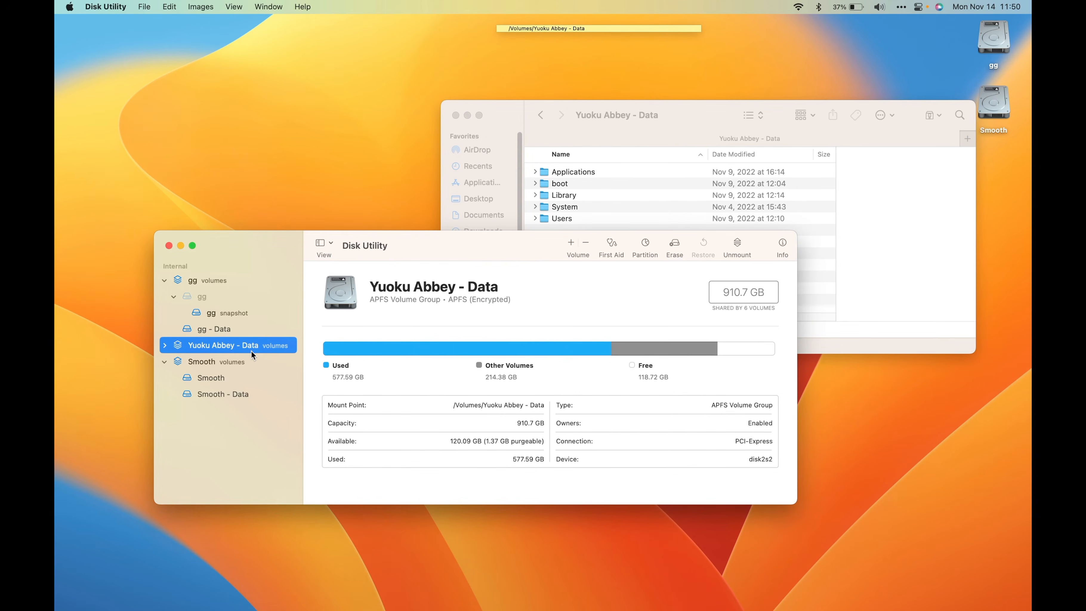
left_click(667, 207)
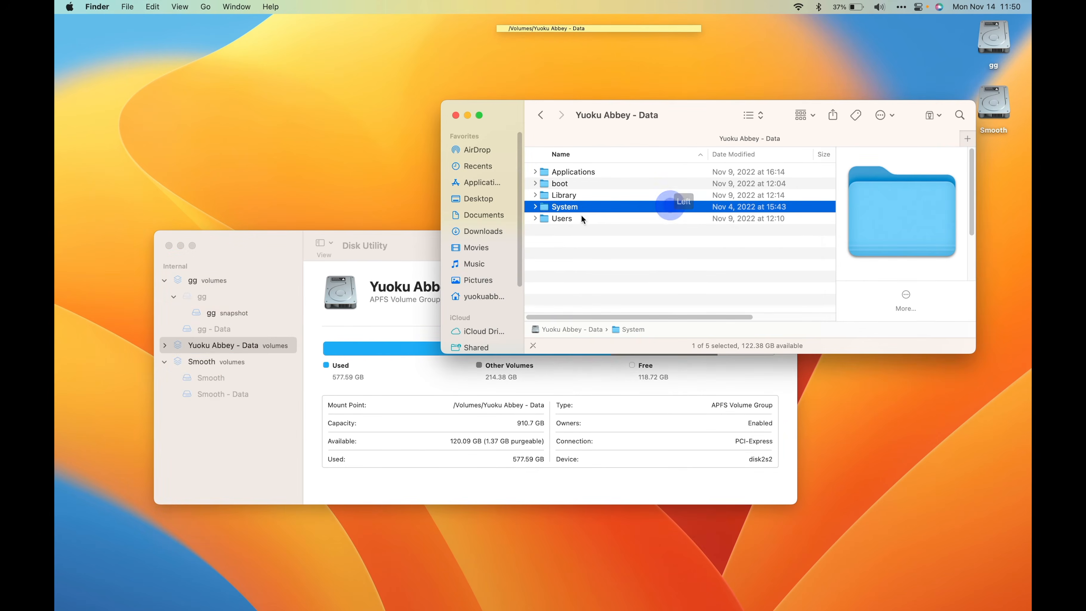
left_click(572, 219)
left_click(569, 220)
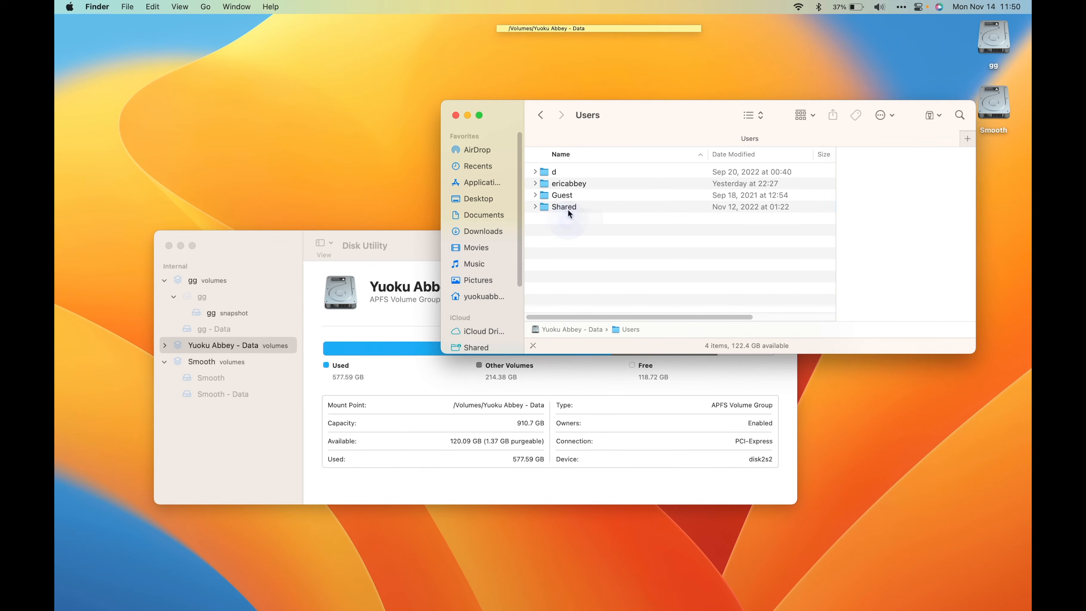
left_click(567, 189)
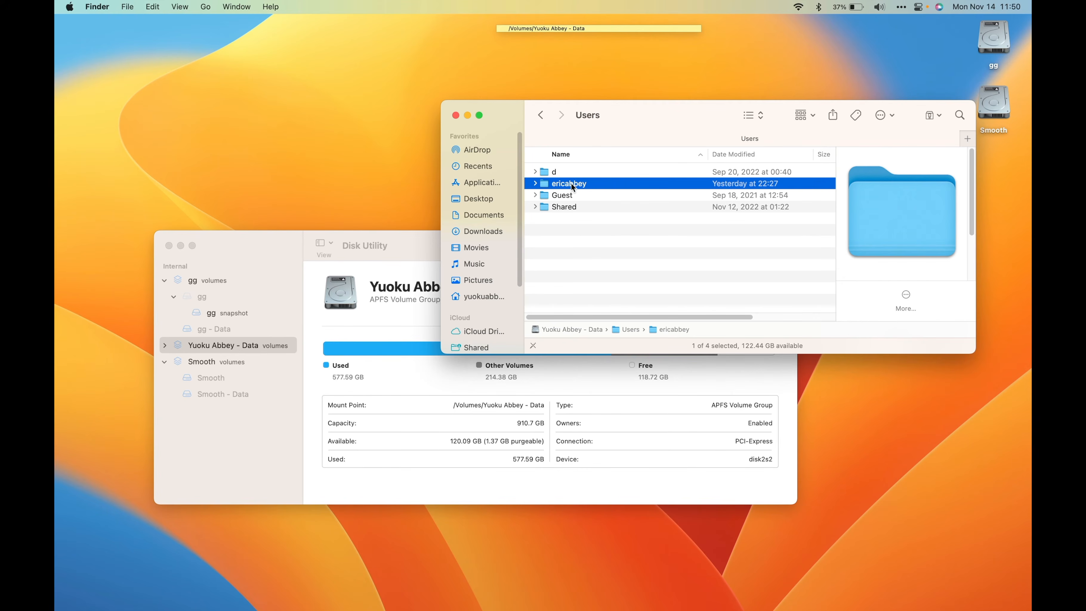
double_click(572, 184)
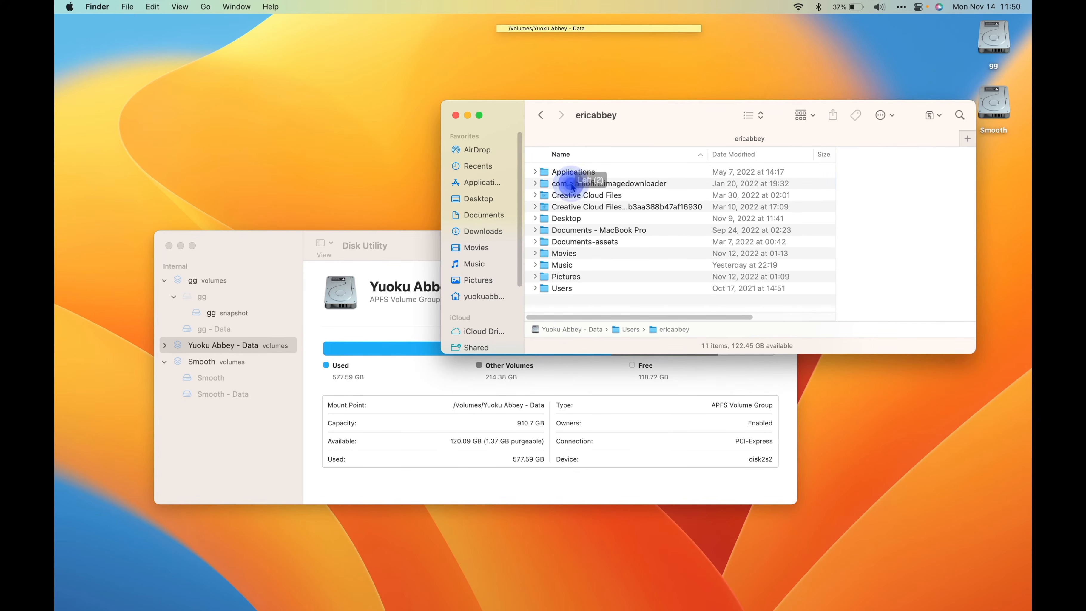
- Check the contents of the old account's Movies folder and its Mitti subfolder, and return to the home folder
double_click(569, 256)
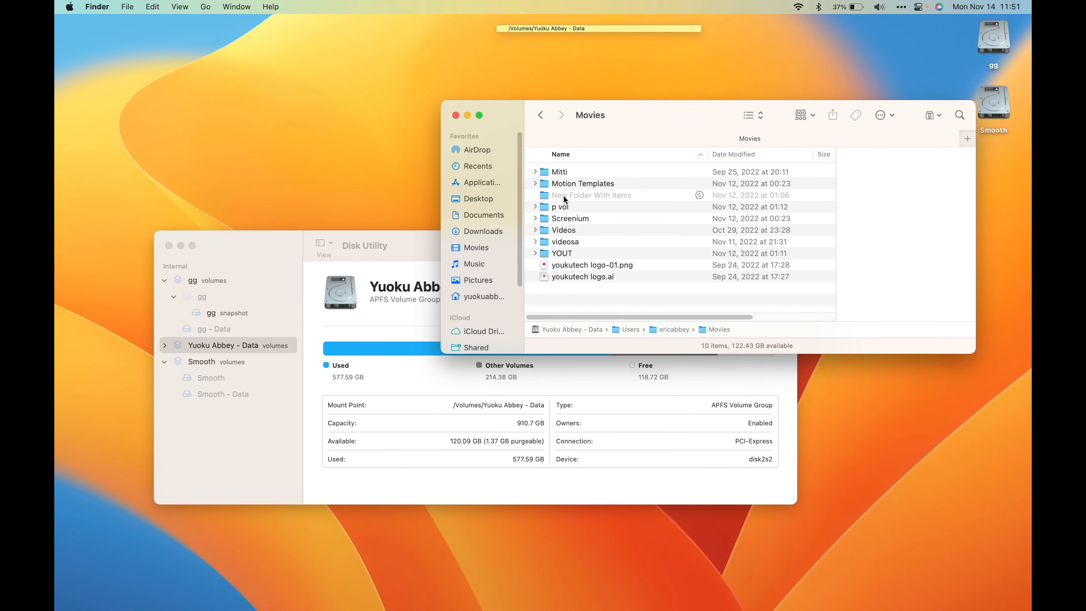
double_click(559, 172)
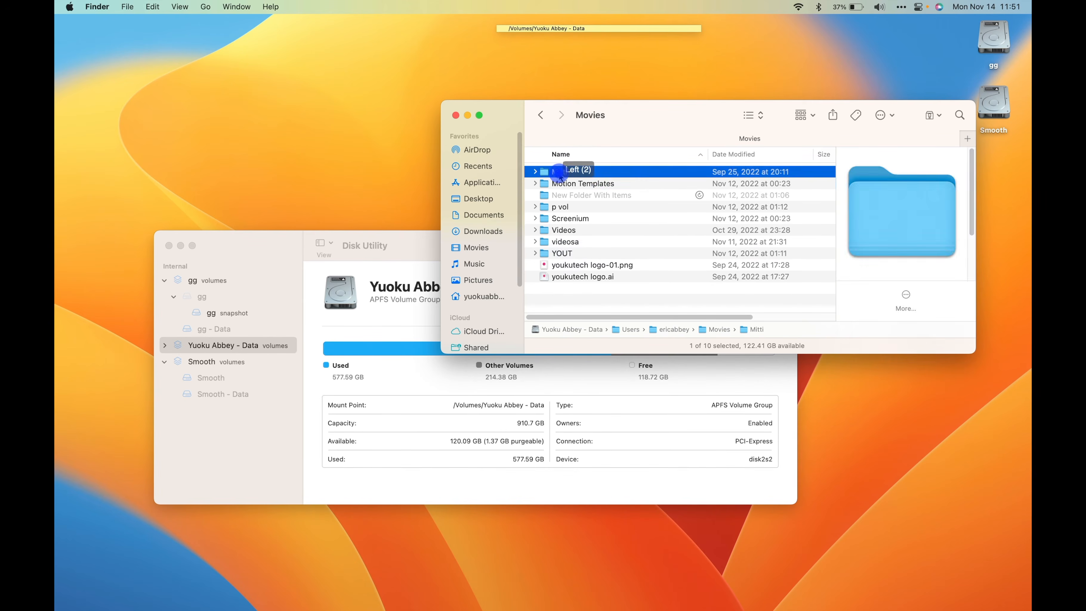
left_click(540, 116)
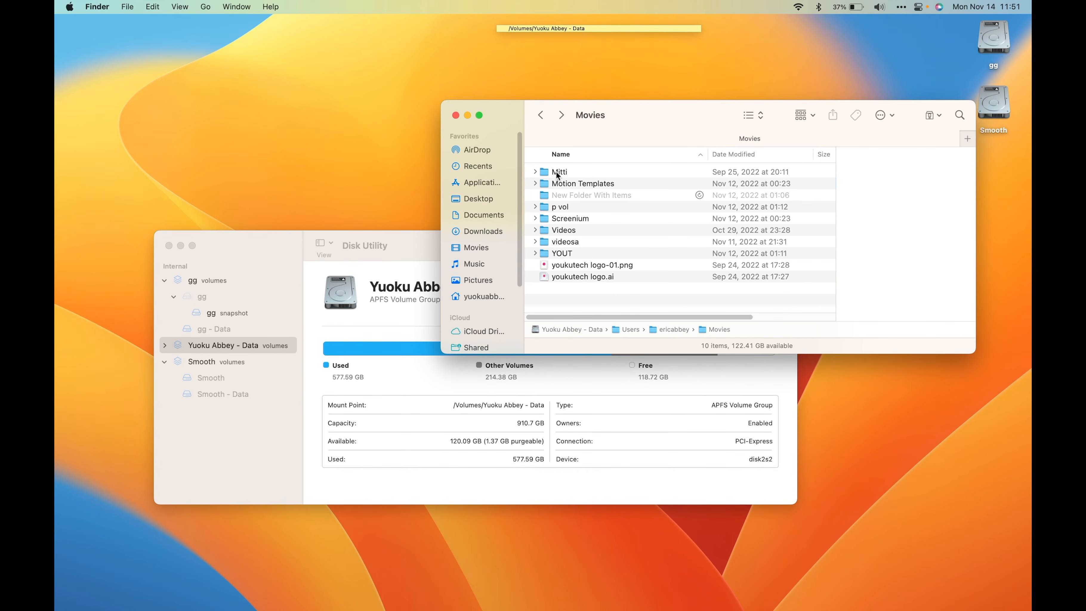
left_click(540, 114)
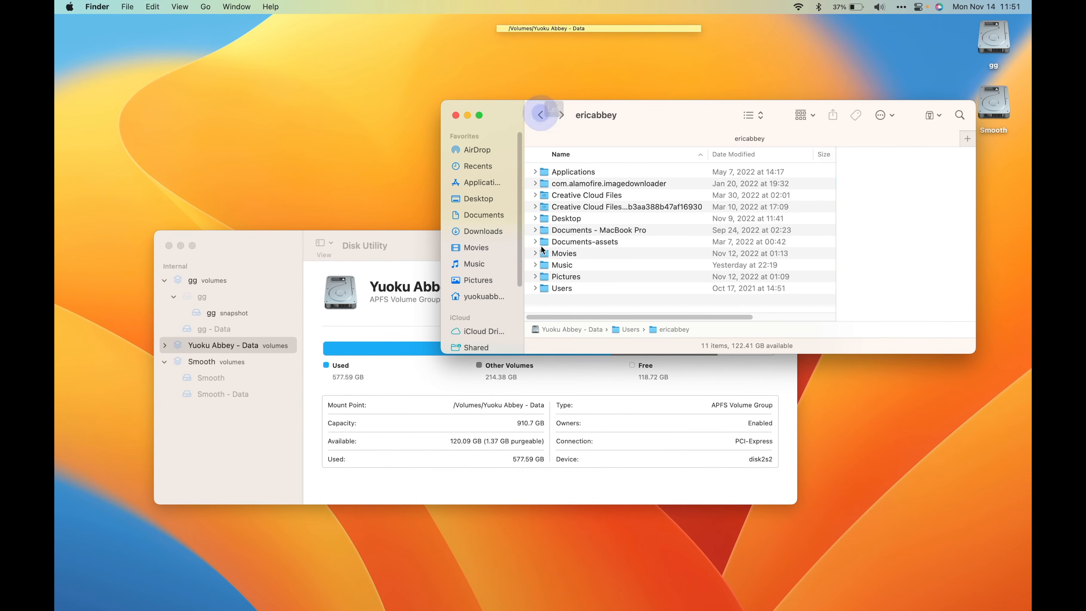
- Open the old account's Pictures folder, and compare its contents with the new account's Pictures folder
double_click(565, 276)
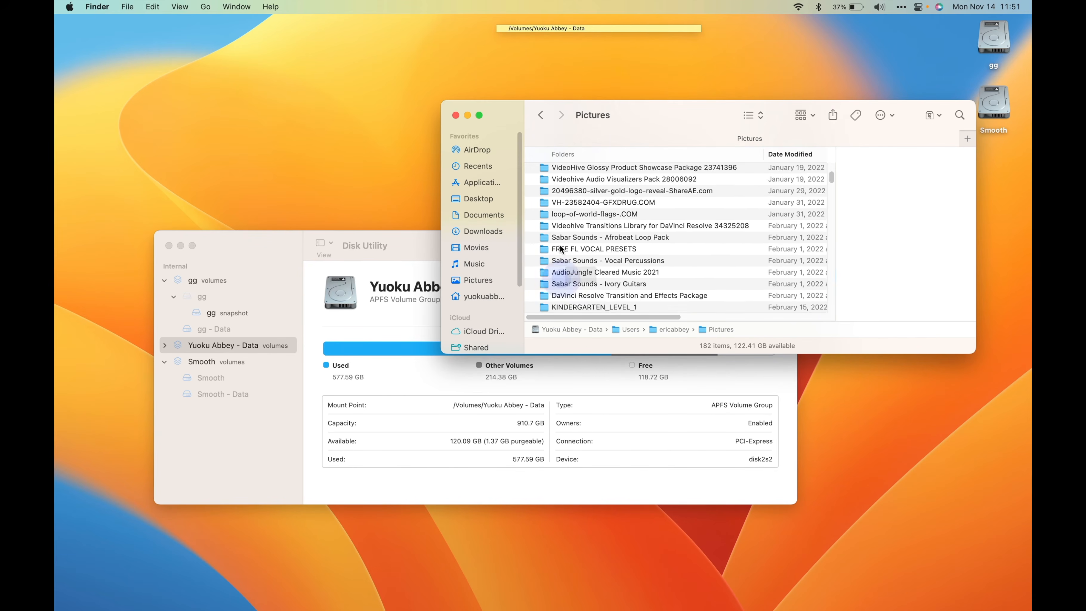
scroll(569, 285, "down", 10)
scroll(568, 286, "up", 12)
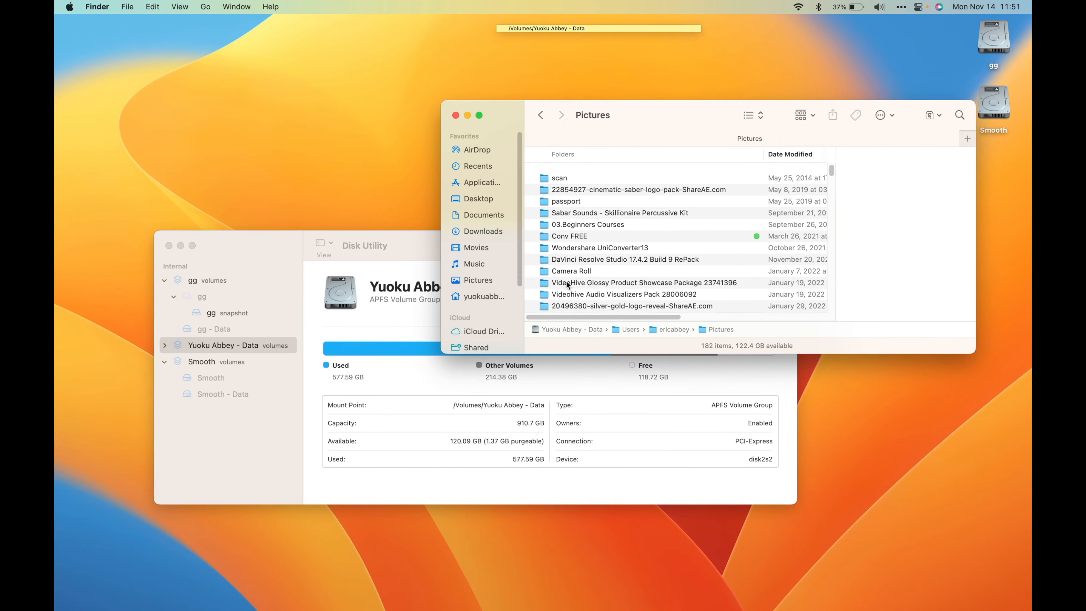
left_click(485, 282)
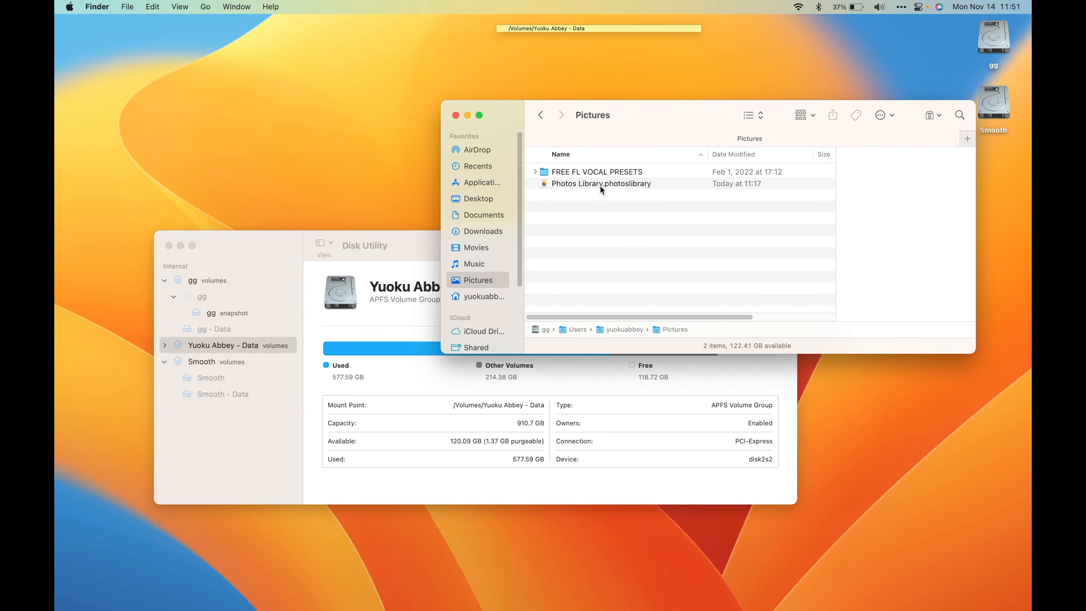
left_click(541, 114)
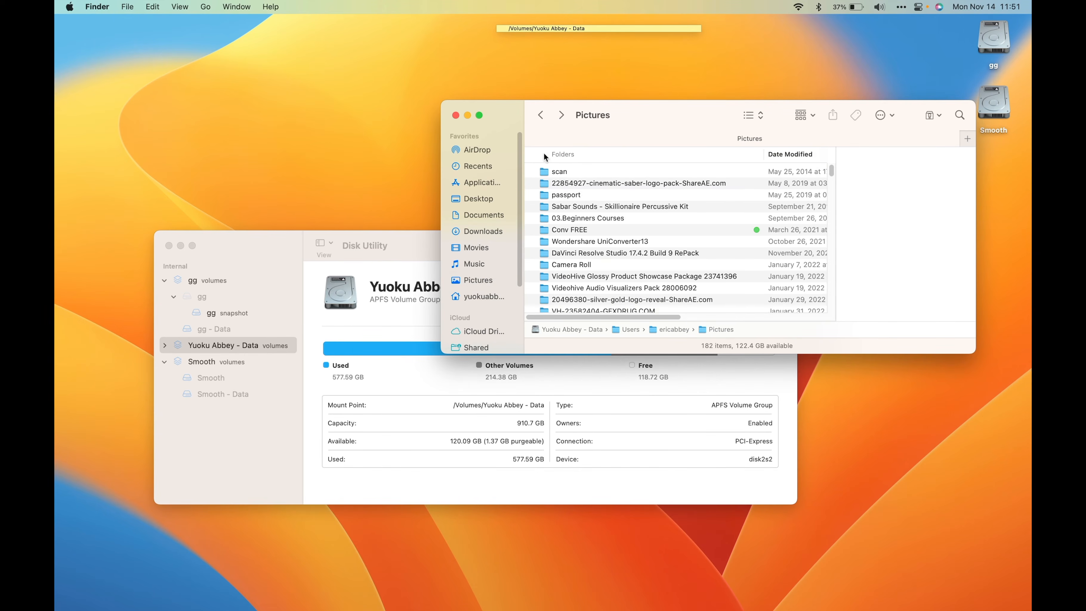
- Copy the 03.Beginners Courses folder into the new account's Pictures folder, and open that destination folder
left_click(572, 219)
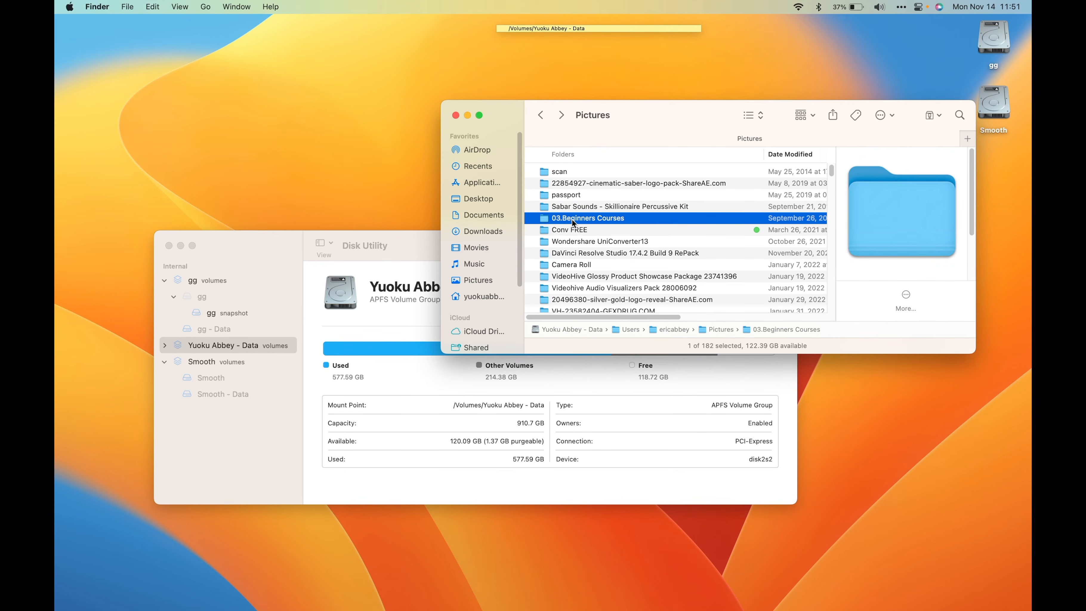
left_click_drag(573, 219, 481, 284)
right_click(582, 223)
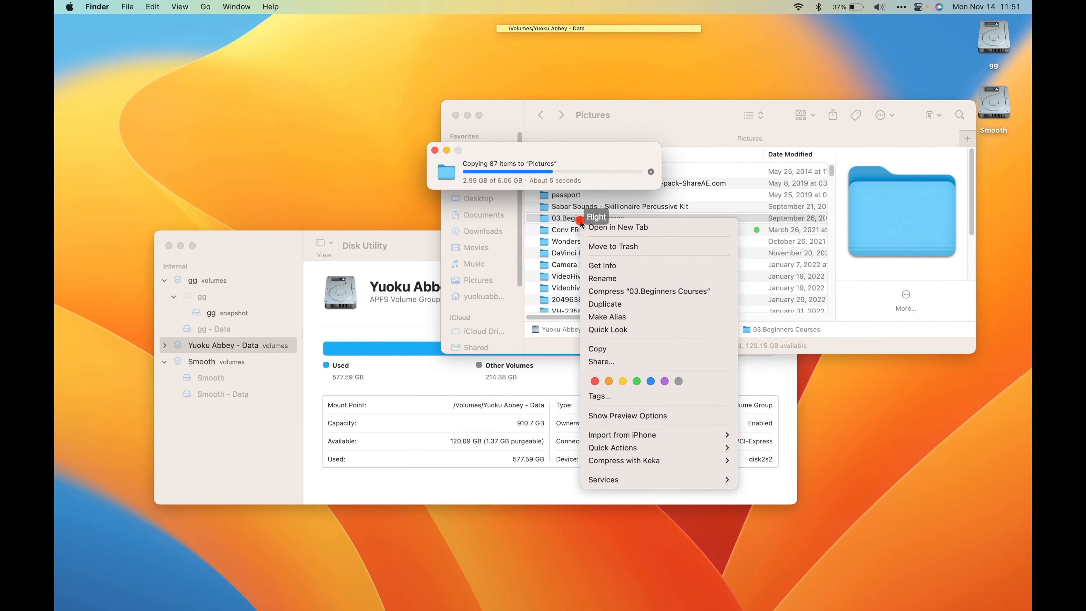
left_click(603, 349)
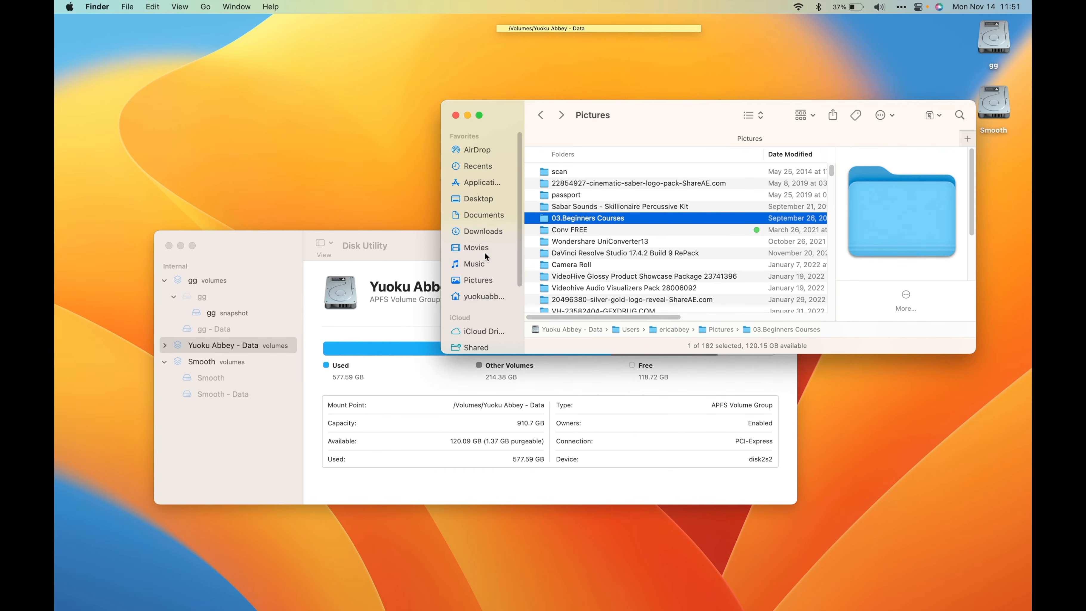
left_click(483, 279)
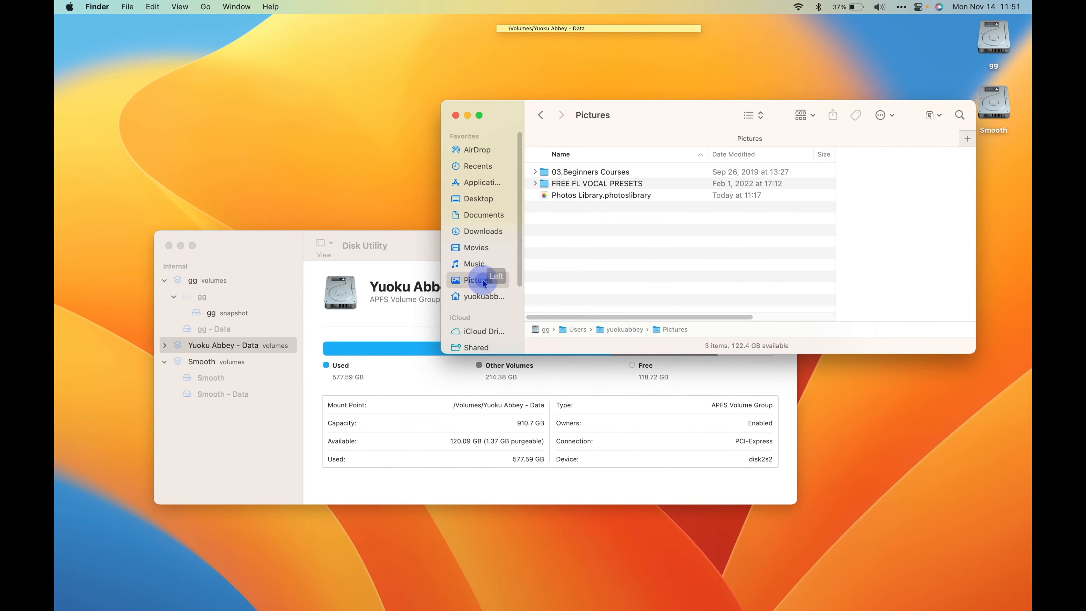
- Check the files in the copied 03.Beginners Courses folder, return to Pictures, and close the Finder window
right_click(578, 221)
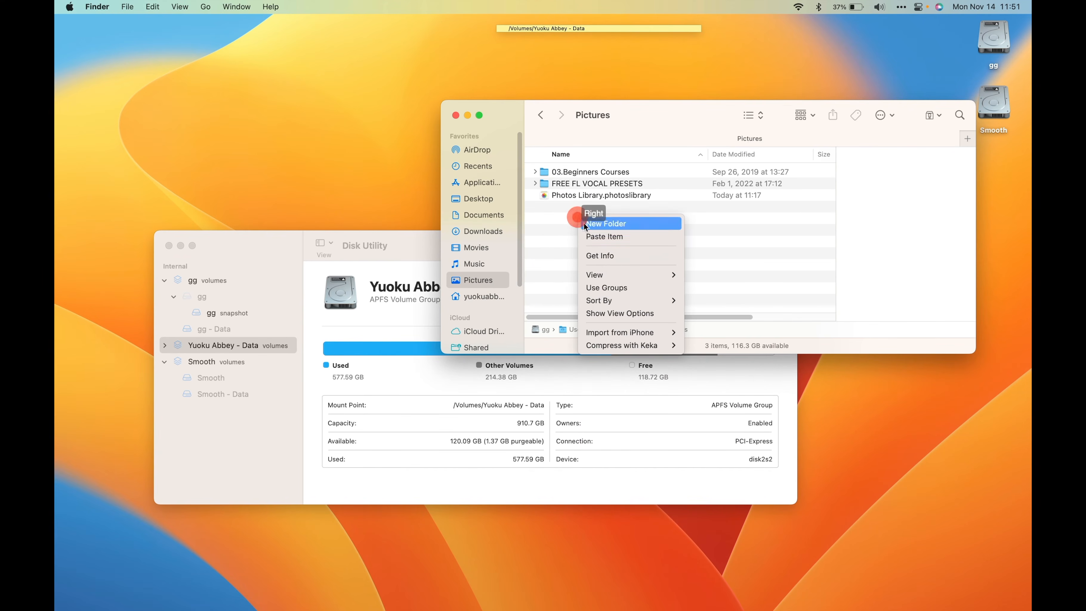
left_click(556, 246)
double_click(559, 171)
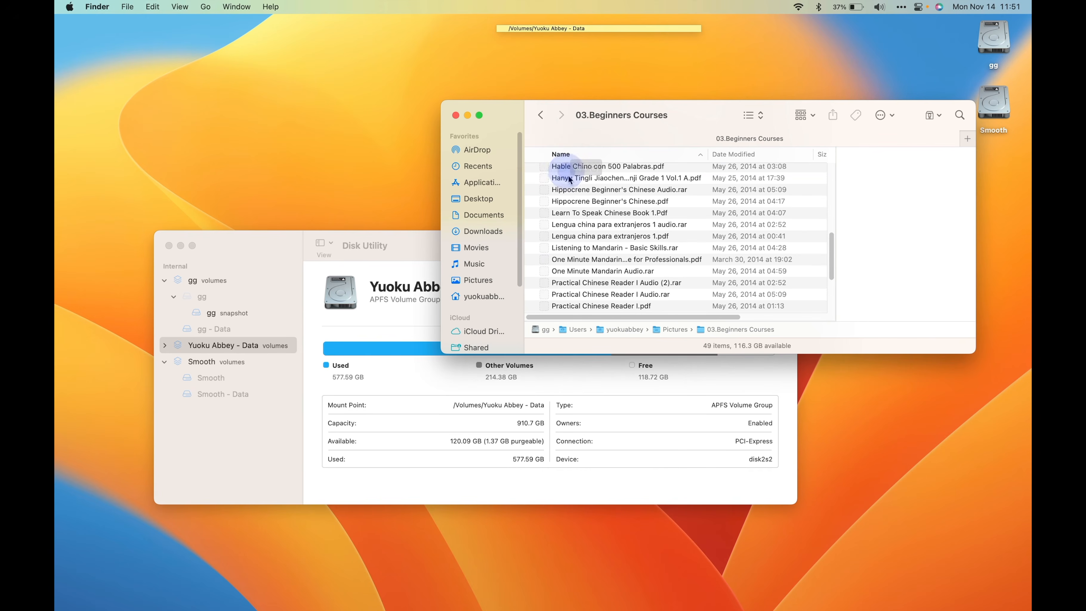
left_click(542, 117)
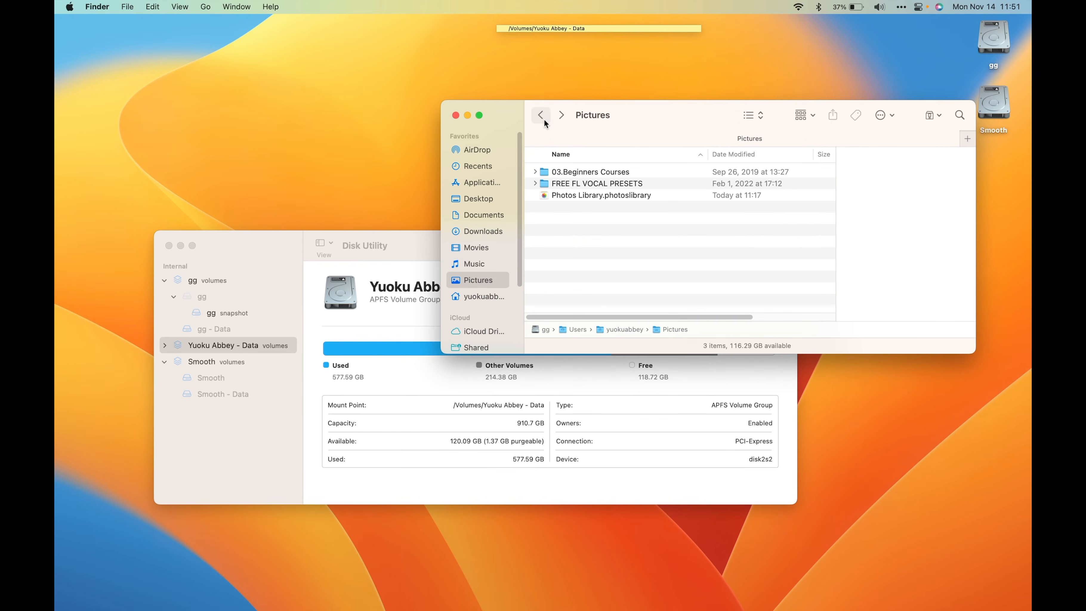
left_click(542, 117)
left_click(456, 116)
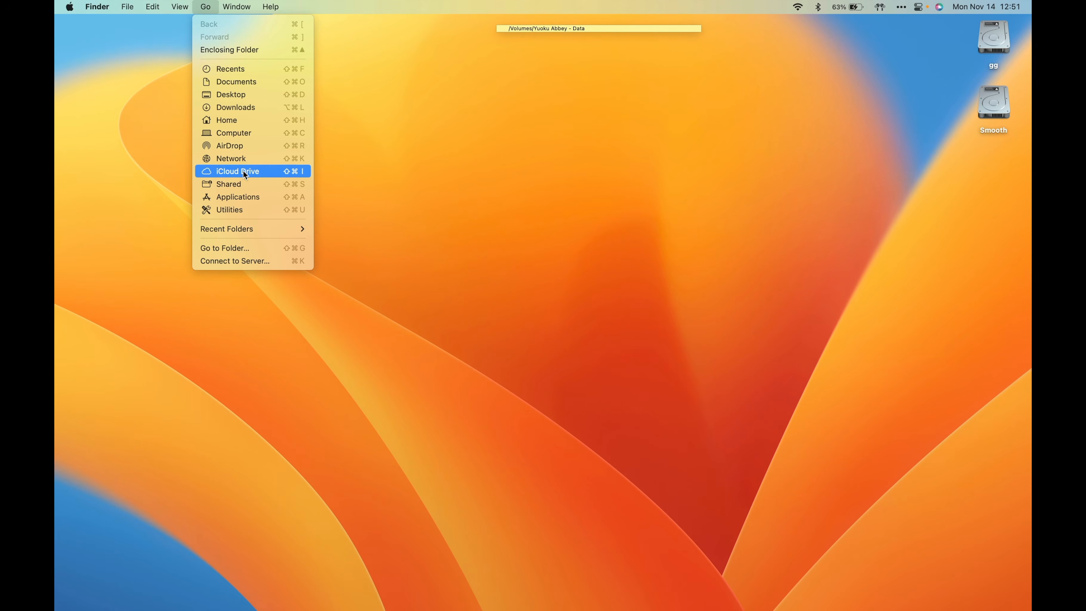
- Go to the folder /Volumes/Yuoku Abbey - Data and expand its Applications folder
left_click(241, 248)
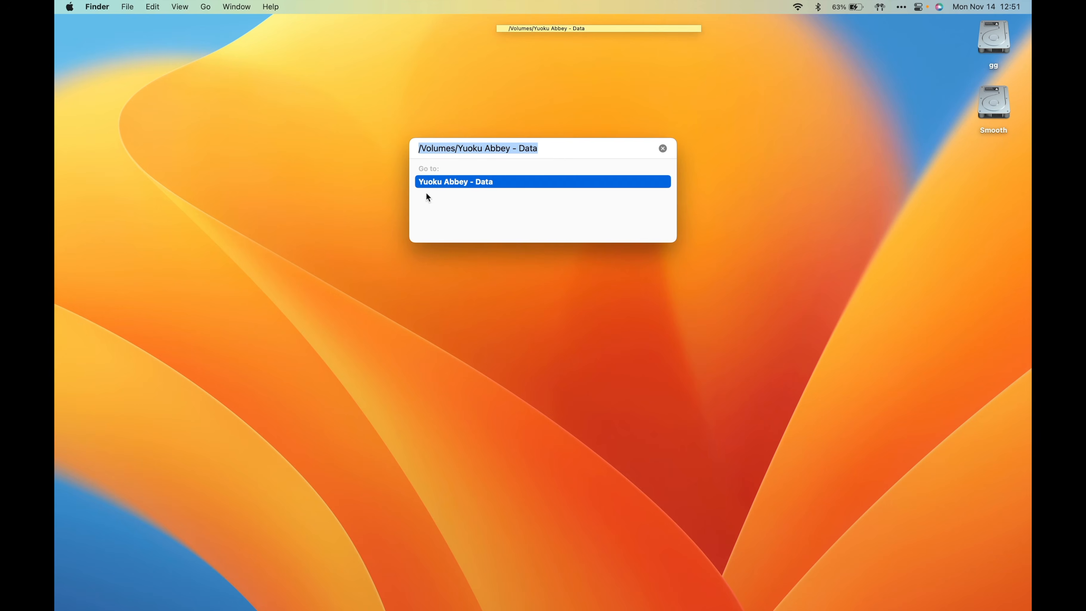
left_click(452, 181)
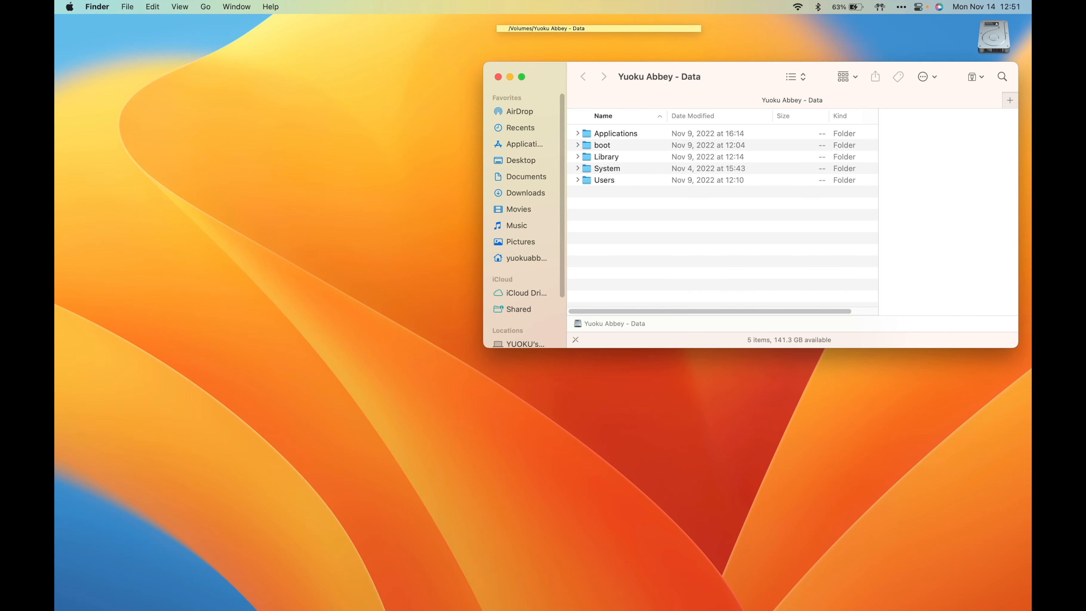
left_click(578, 133)
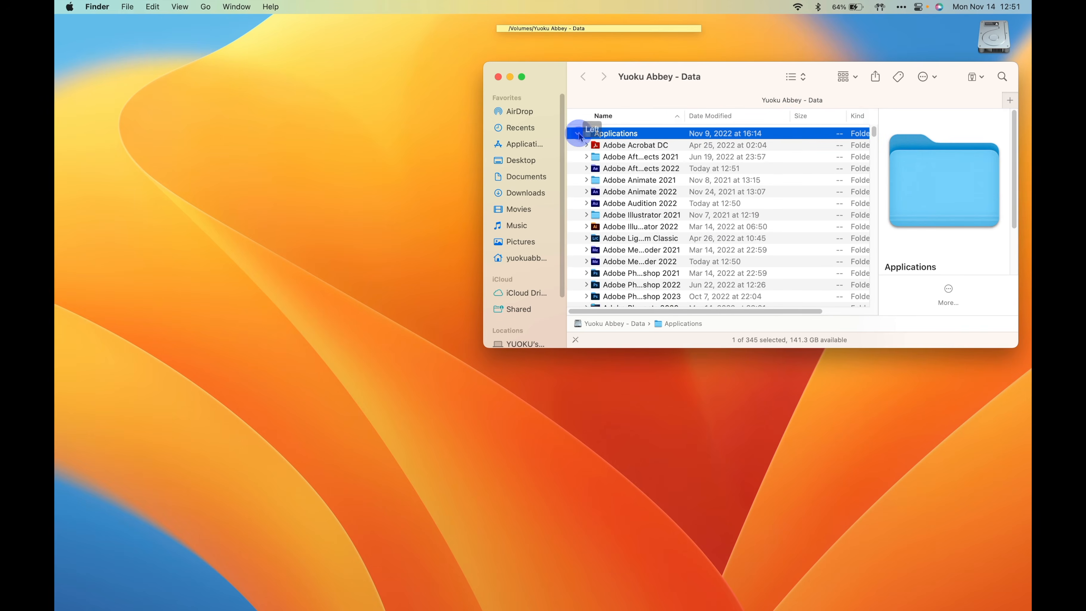
- Look through the apps inside the old volume's Applications folder, and collapse that folder again
scroll(632, 194, "down", 5)
scroll(632, 194, "up", 5)
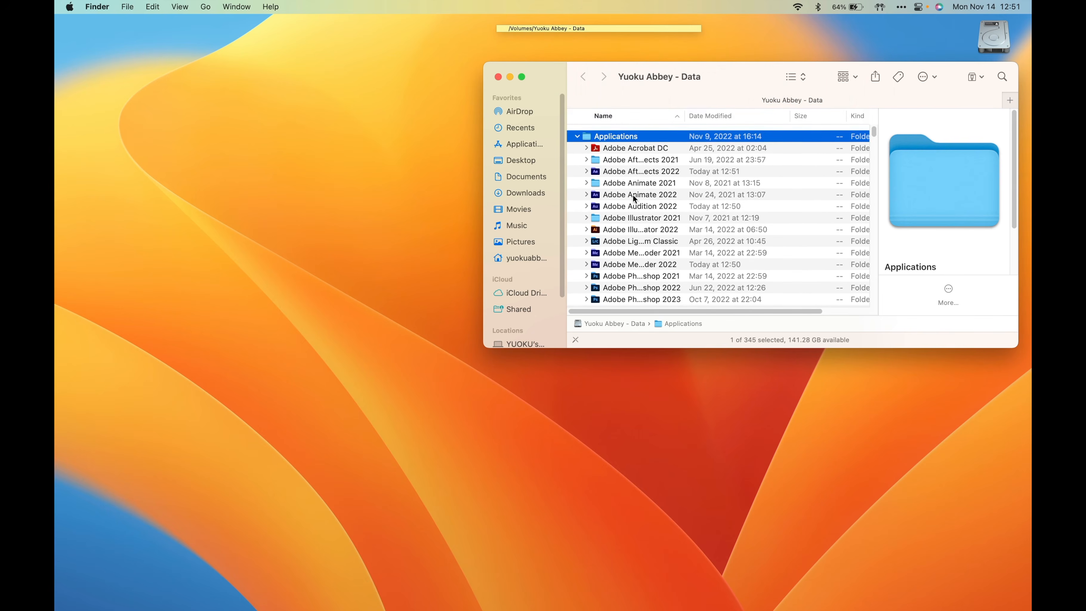
scroll(632, 195, "down", 15)
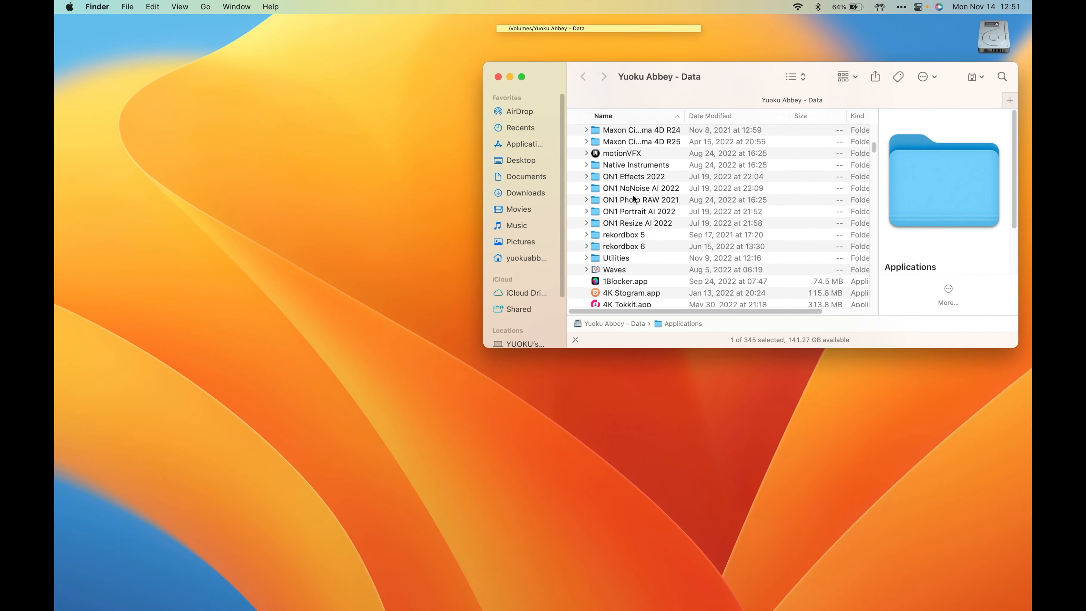
scroll(632, 198, "down", 15)
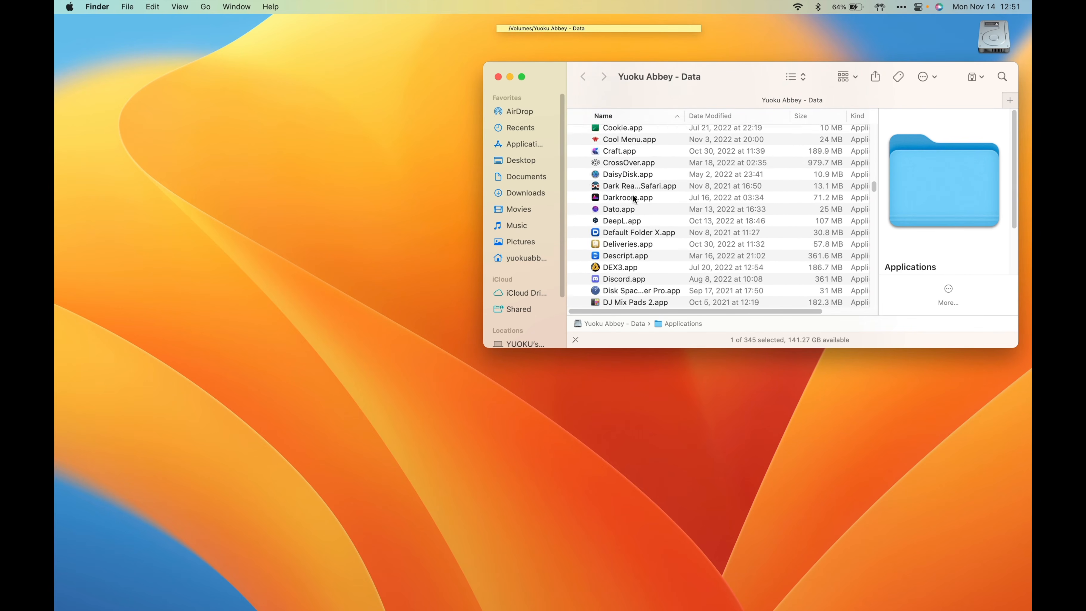
scroll(632, 194, "up", 20)
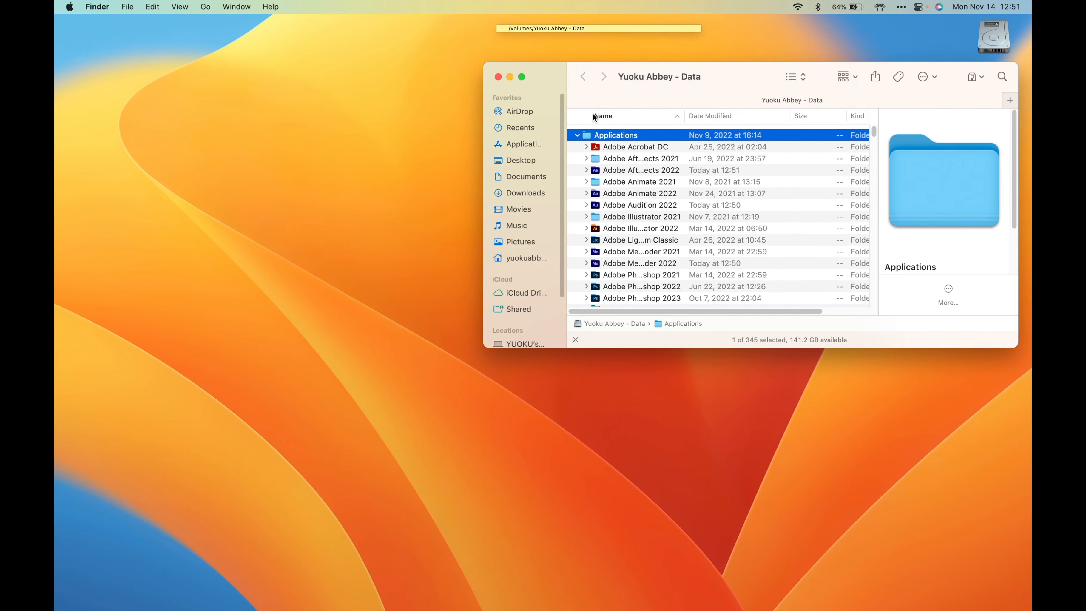
left_click(582, 78)
left_click(585, 78)
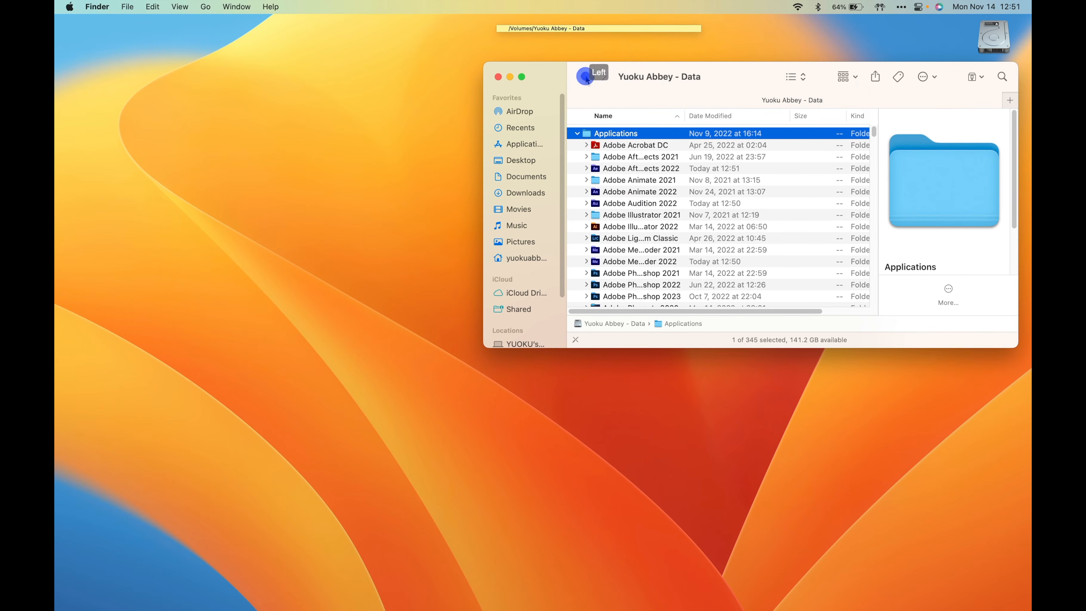
mouse_move(626, 326)
left_mouse_down()
mouse_move(628, 238)
mouse_move(624, 322)
left_mouse_up()
left_click(578, 133)
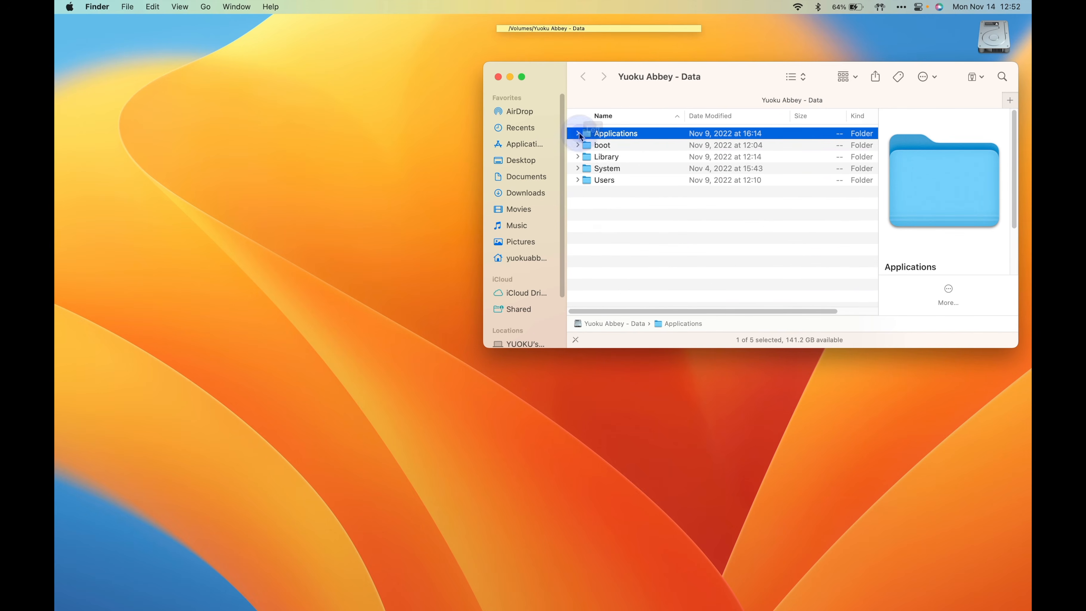
- Open the Users folder on the Yuoku Abbey - Data volume, and open the second home folder listed in it
double_click(604, 180)
double_click(608, 146)
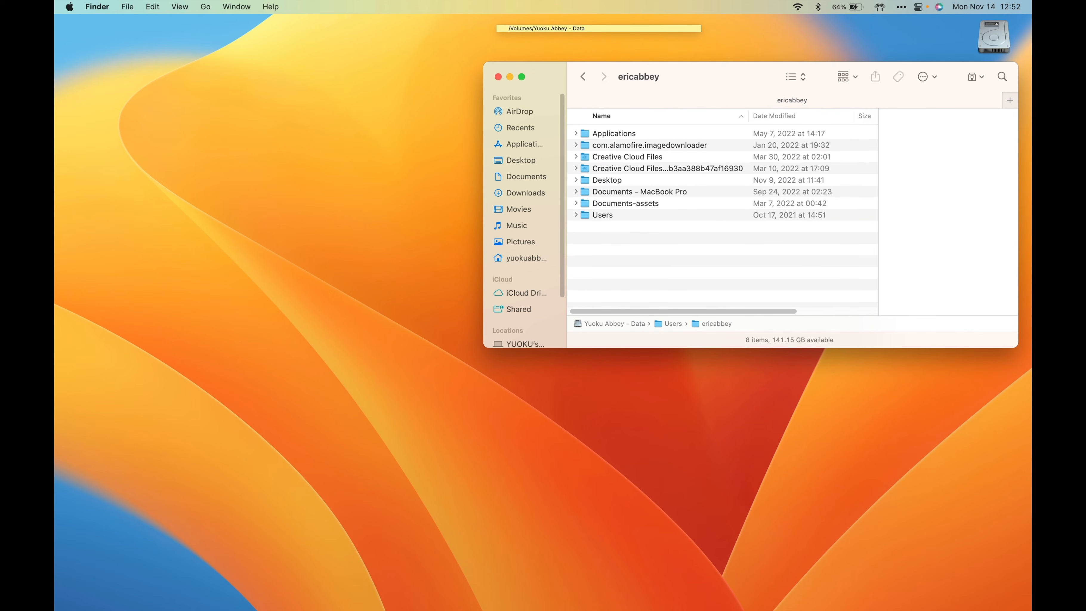
mouse_move(754, 4)
left_click(728, 25)
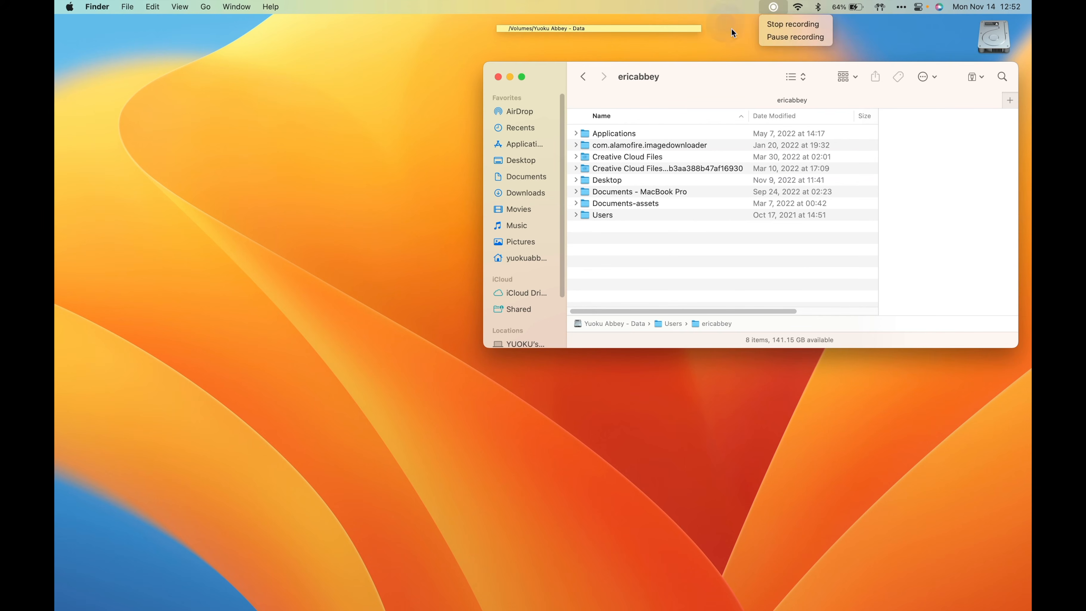
left_click(792, 24)
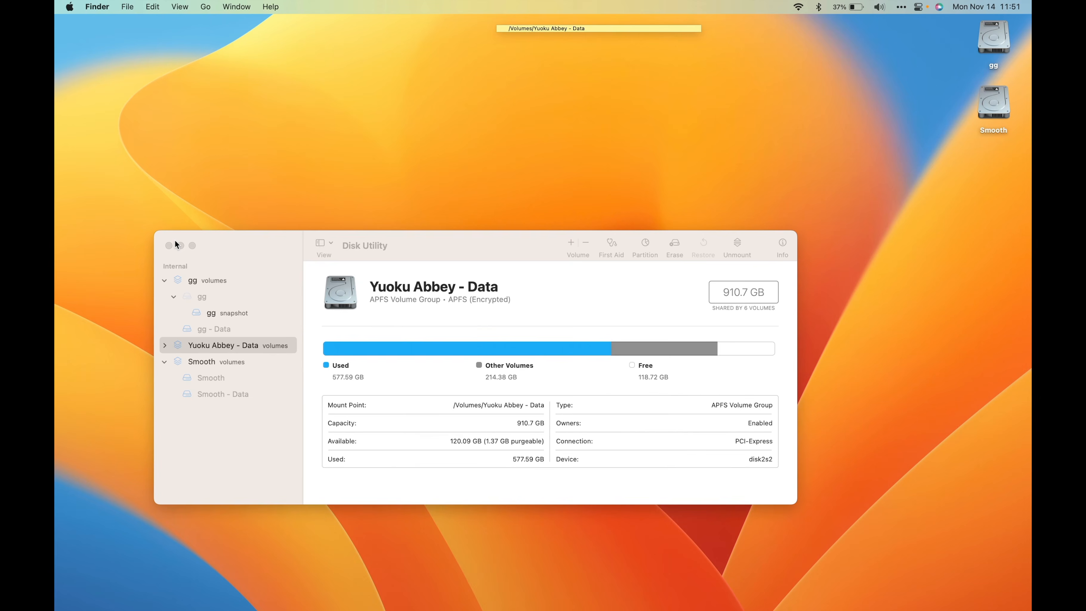